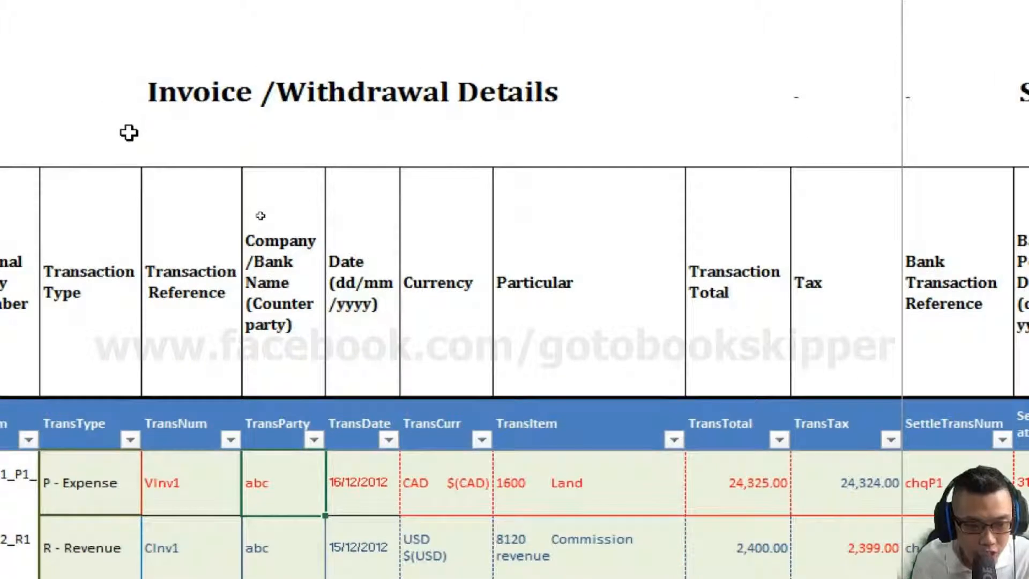
Set the settlement bank currency of the first expense row, VInv1, to EUR €(EUR).
{"action": "left_click", "coordinate": [484, 454]}
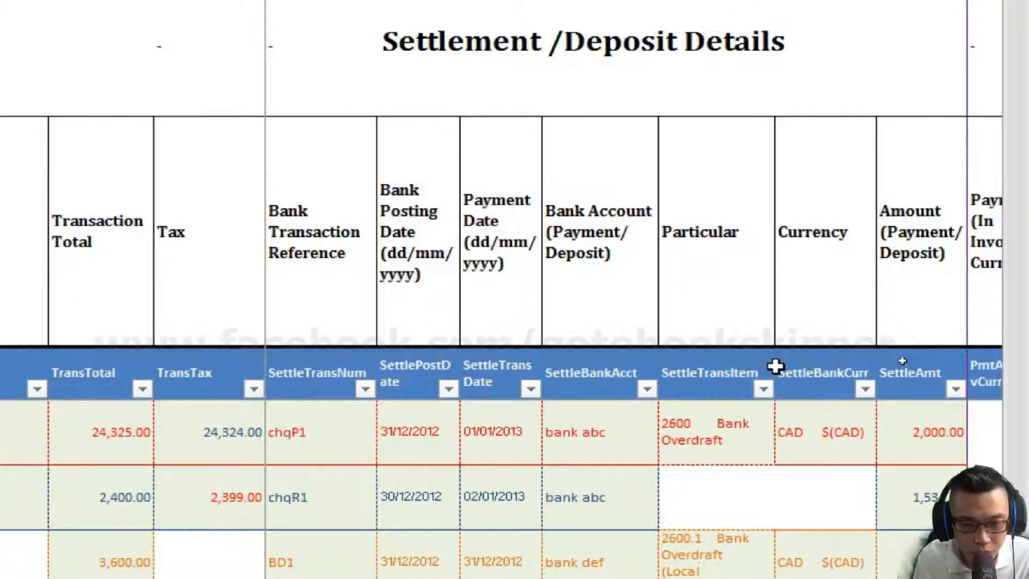
{"action": "left_click", "coordinate": [810, 444]}
{"action": "left_click", "coordinate": [903, 447]}
{"action": "key", "text": "Right"}
{"action": "key", "text": "Right"}
{"action": "key", "text": "Right"}
{"action": "key", "text": "Left"}
{"action": "key", "text": "Left"}
{"action": "key", "text": "Left"}
{"action": "key", "text": "Left"}
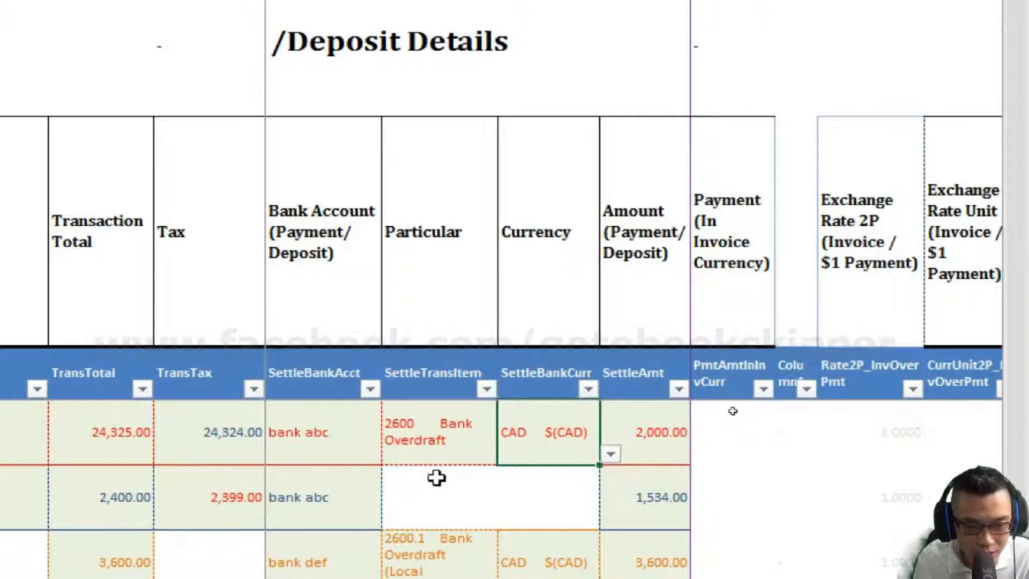
{"action": "left_click", "coordinate": [611, 456]}
{"action": "left_click", "coordinate": [612, 456]}
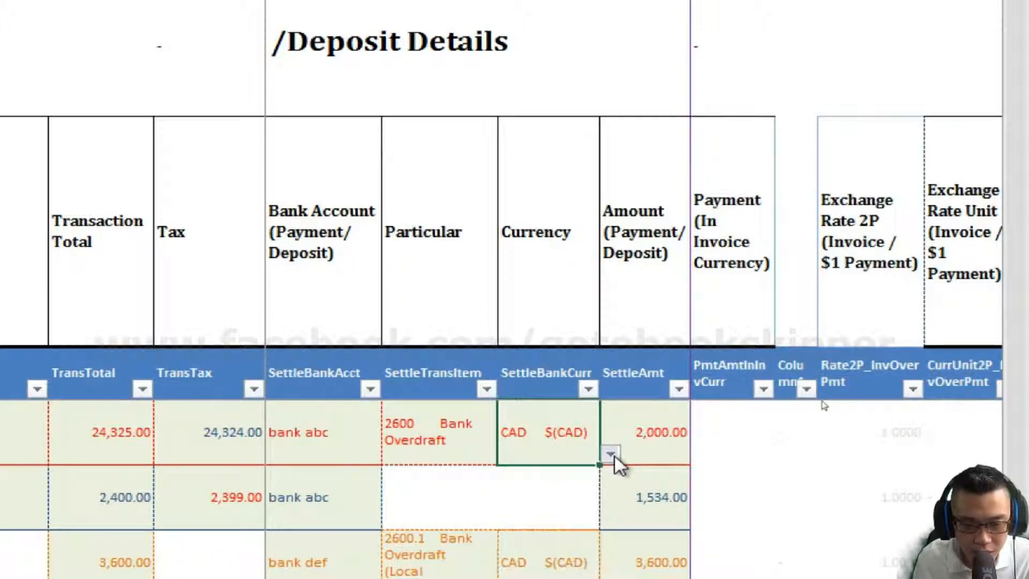
Compare the VInv1 row's invoice currency with its payment, Exchange Rate 2P and exchange rate unit columns.
{"action": "left_click", "coordinate": [772, 432]}
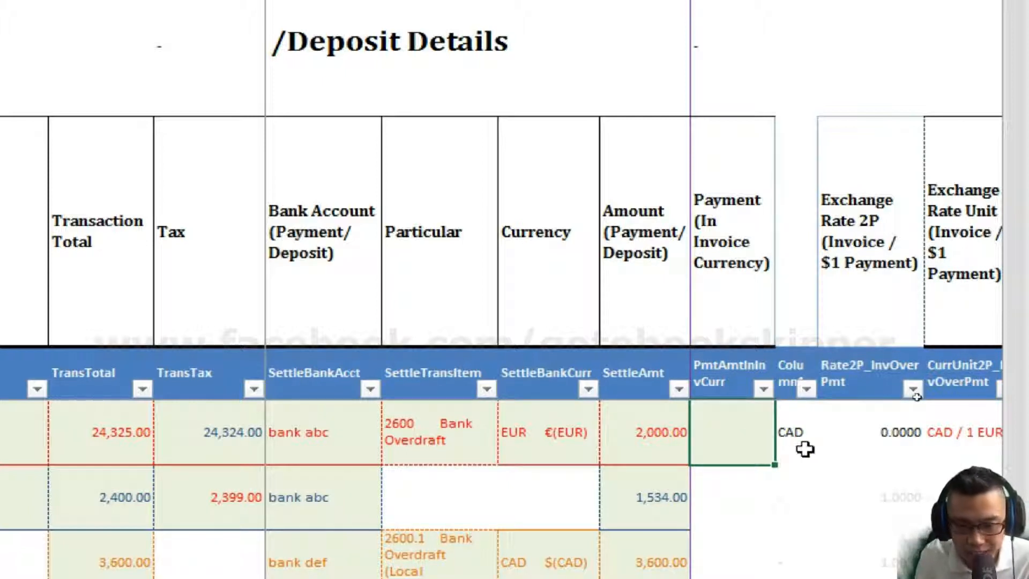
{"action": "scroll", "coordinate": [129, 431], "scroll_direction": "left", "scroll_amount": 5}
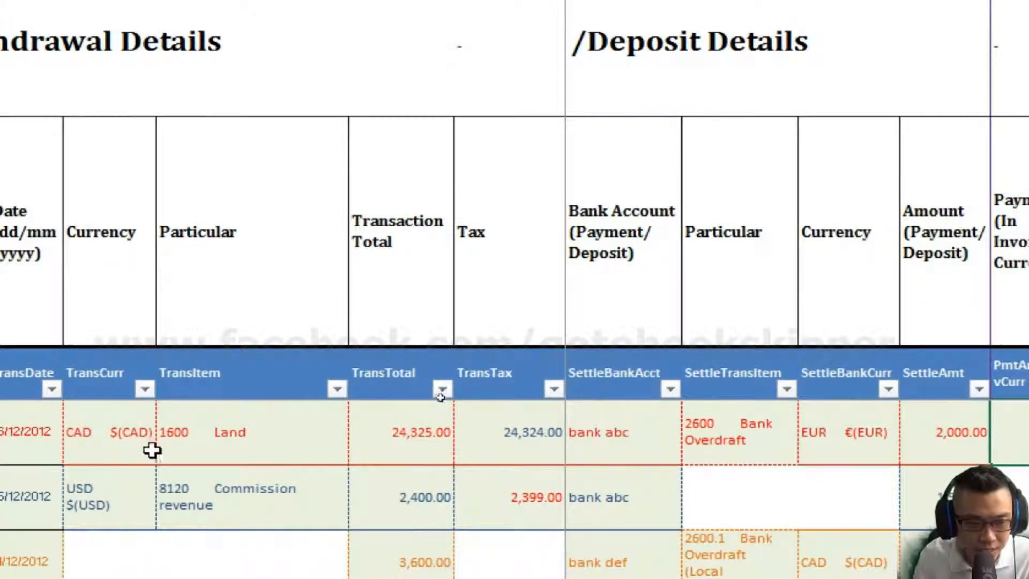
{"action": "scroll", "coordinate": [903, 436], "scroll_direction": "right", "scroll_amount": 5}
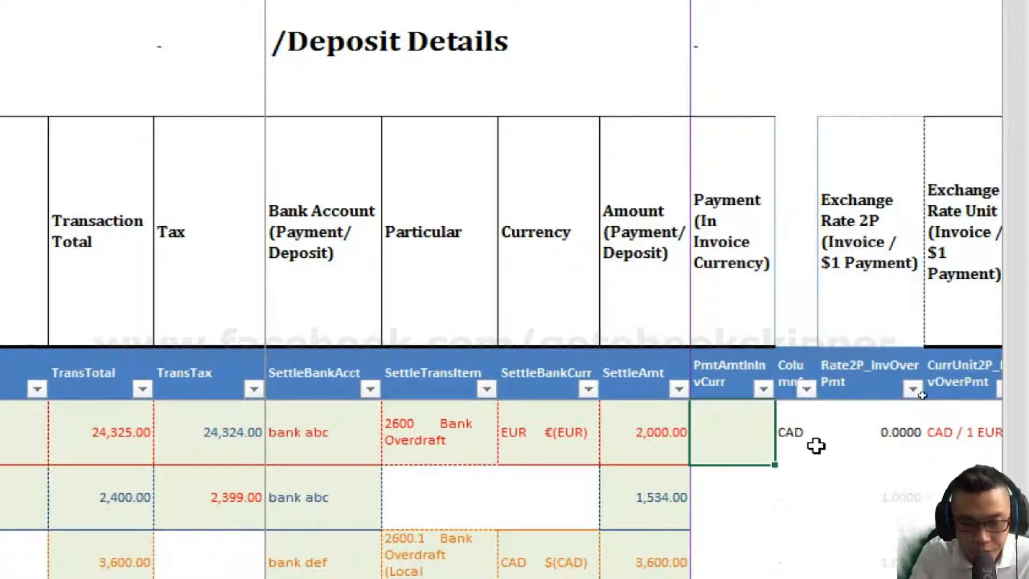
{"action": "key", "text": "Right"}
{"action": "key", "text": "Right"}
{"action": "key", "text": "Right"}
{"action": "key", "text": "Right"}
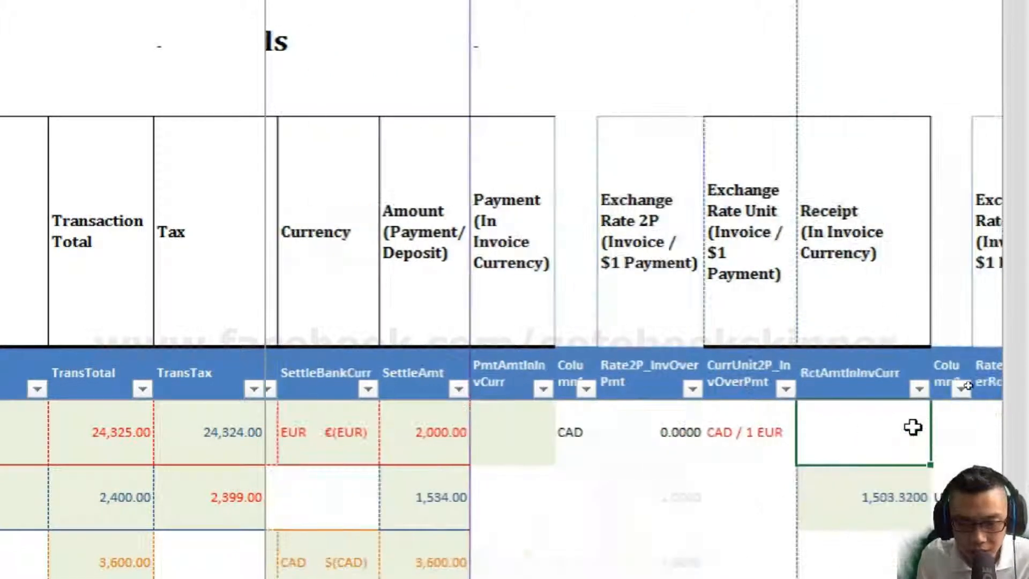
{"action": "key", "text": "Left"}
{"action": "key", "text": "Left"}
{"action": "left_click", "coordinate": [701, 448]}
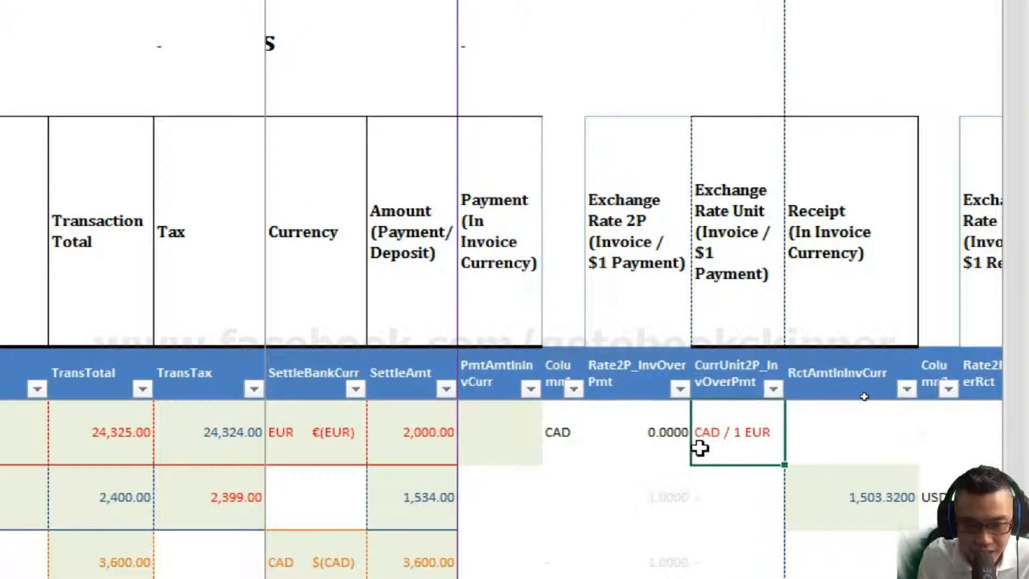
Enter 1.5 as the VInv1 row's payment in invoice currency and go to its Exchange Rate 2P cell.
{"action": "key", "text": "Left"}
{"action": "key", "text": "Left"}
{"action": "key", "text": "Left"}
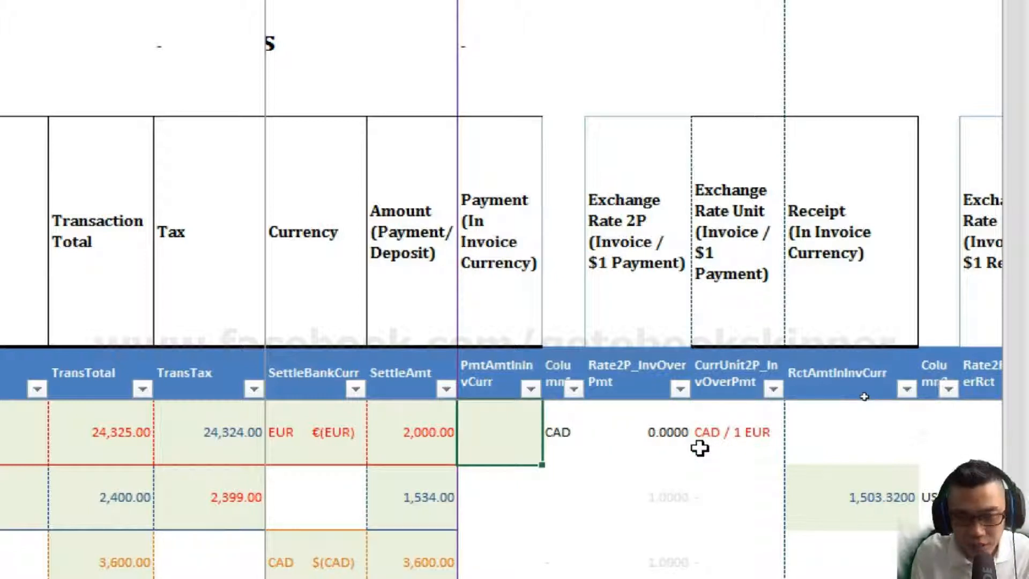
{"action": "type", "text": "1.5"}
{"action": "key", "text": "Right"}
{"action": "key", "text": "Right"}
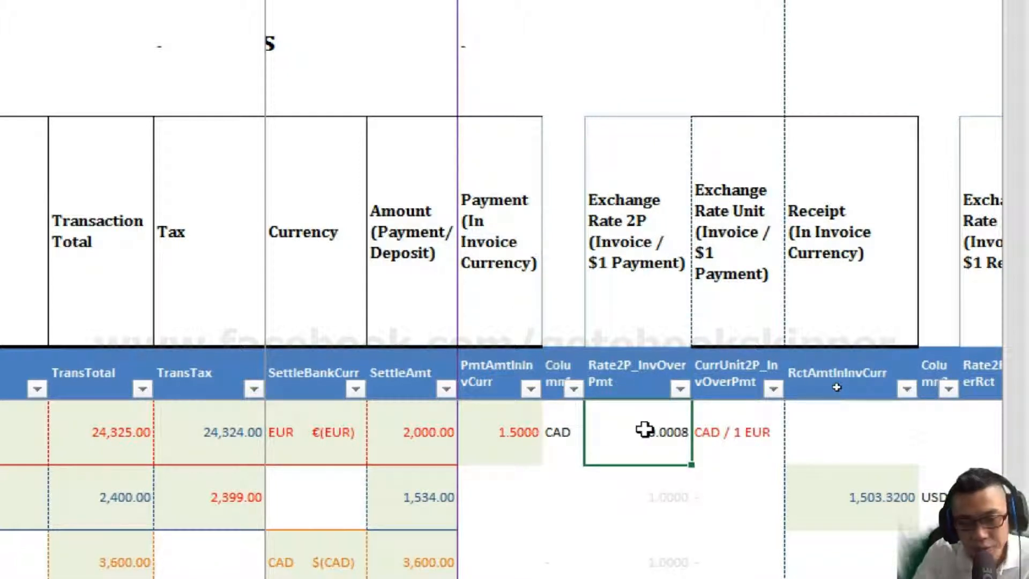
Examine the VInv1 row's receipt, deposit and validation helper columns, and return to its Exchange Rate 2P cell.
{"action": "key", "text": "Right"}
{"action": "key", "text": "Right"}
{"action": "key", "text": "Right"}
{"action": "key", "text": "Right"}
{"action": "key", "text": "Right"}
{"action": "key", "text": "Right"}
{"action": "key", "text": "Right"}
{"action": "key", "text": "Right"}
{"action": "key", "text": "Right"}
{"action": "key", "text": "Right"}
{"action": "key", "text": "Right"}
{"action": "key", "text": "Right"}
{"action": "key", "text": "Right"}
{"action": "key", "text": "Right"}
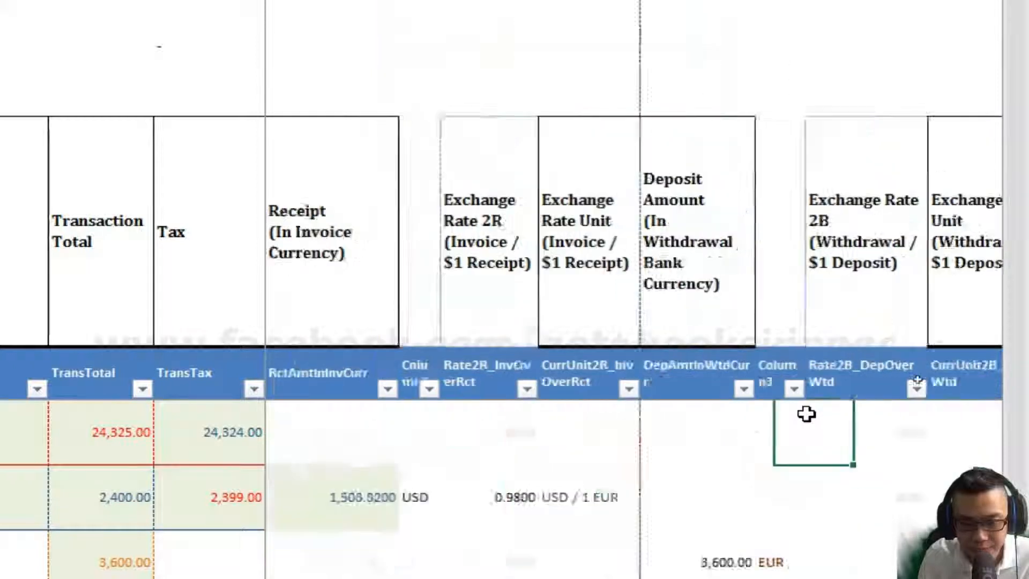
{"action": "key", "text": "Right"}
{"action": "key", "text": "Right"}
{"action": "key", "text": "Right"}
{"action": "key", "text": "Right"}
{"action": "key", "text": "Right"}
{"action": "key", "text": "Right"}
{"action": "key", "text": "Right"}
{"action": "key", "text": "Right"}
{"action": "key", "text": "Right"}
{"action": "key", "text": "Right"}
{"action": "key", "text": "Right"}
{"action": "key", "text": "Right"}
{"action": "key", "text": "Right"}
{"action": "key", "text": "Right"}
{"action": "key", "text": "Right"}
{"action": "key", "text": "Right"}
{"action": "key", "text": "Left"}
{"action": "key", "text": "Left"}
{"action": "key", "text": "Left"}
{"action": "key", "text": "Left"}
{"action": "key", "text": "Left"}
{"action": "key", "text": "Left"}
{"action": "key", "text": "Left"}
{"action": "key", "text": "Left"}
{"action": "key", "text": "Left"}
{"action": "key", "text": "Left"}
{"action": "key", "text": "Left"}
{"action": "key", "text": "Left"}
{"action": "key", "text": "Left"}
{"action": "key", "text": "Left"}
{"action": "key", "text": "Left"}
{"action": "key", "text": "Left"}
{"action": "key", "text": "Left"}
{"action": "key", "text": "Left"}
{"action": "key", "text": "Left"}
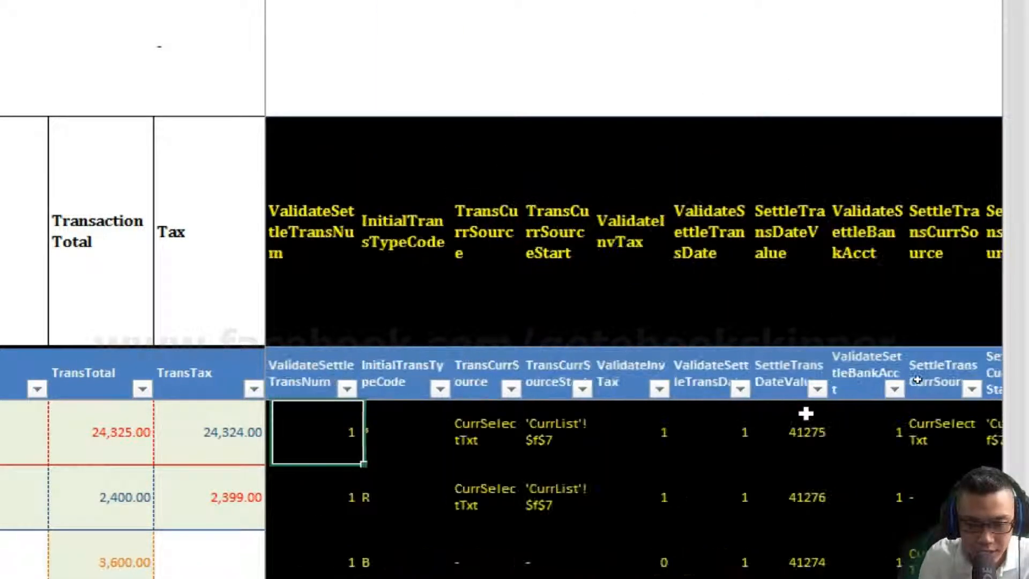
{"action": "key", "text": "Left"}
{"action": "key", "text": "Left"}
{"action": "key", "text": "Left"}
{"action": "key", "text": "Left"}
{"action": "key", "text": "Left"}
{"action": "key", "text": "Left"}
{"action": "key", "text": "Left"}
{"action": "key", "text": "Left"}
{"action": "key", "text": "Left"}
{"action": "key", "text": "Left"}
{"action": "key", "text": "Left"}
{"action": "key", "text": "Left"}
{"action": "key", "text": "Left"}
{"action": "key", "text": "Left"}
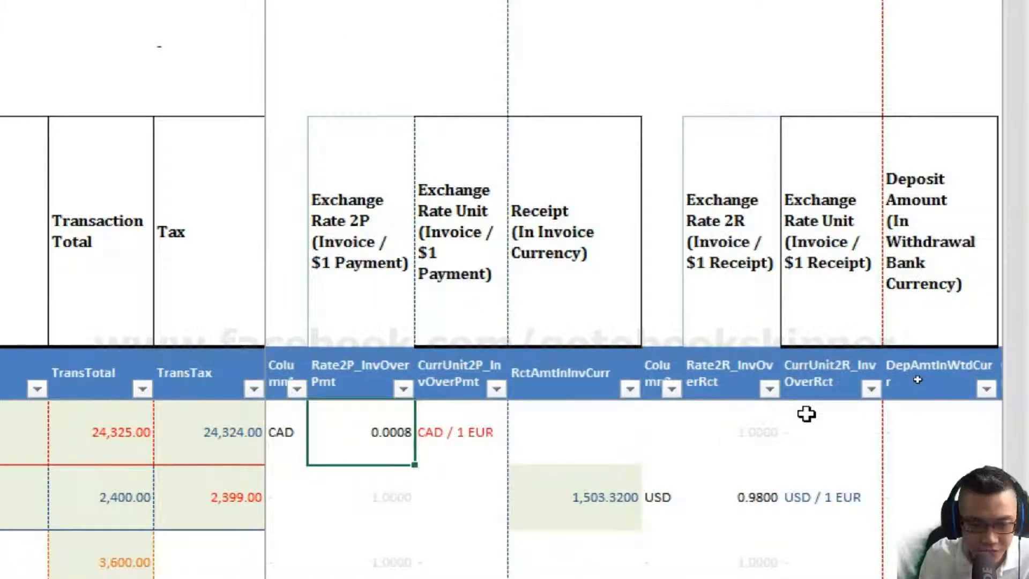
Set the VInv1 row's settlement bank currency to CAD $(CAD) and go to its settlement amount.
{"action": "key", "text": "Left"}
{"action": "key", "text": "Left"}
{"action": "key", "text": "Left"}
{"action": "key", "text": "Left"}
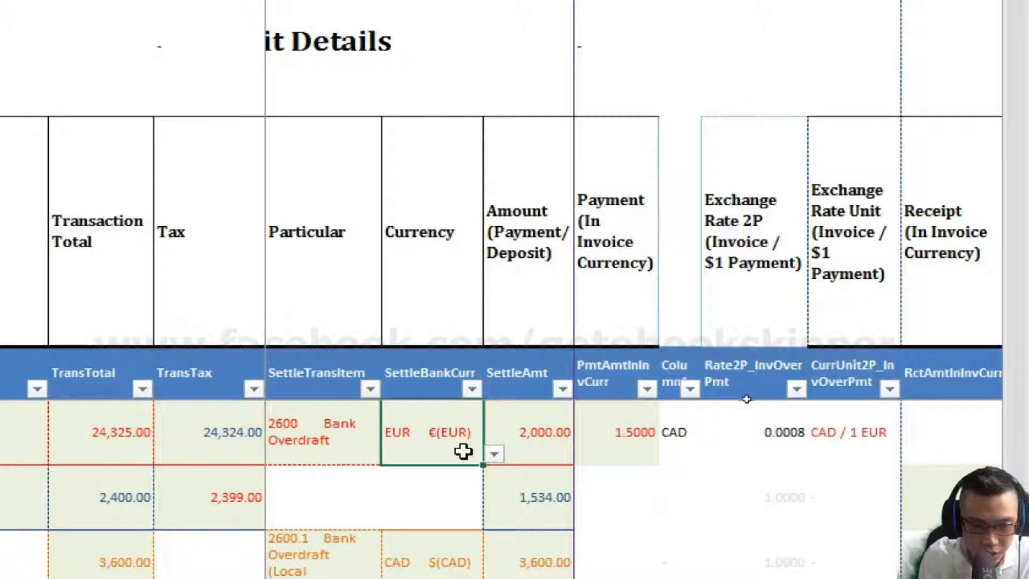
{"action": "left_click", "coordinate": [494, 453]}
{"action": "key", "text": "Up"}
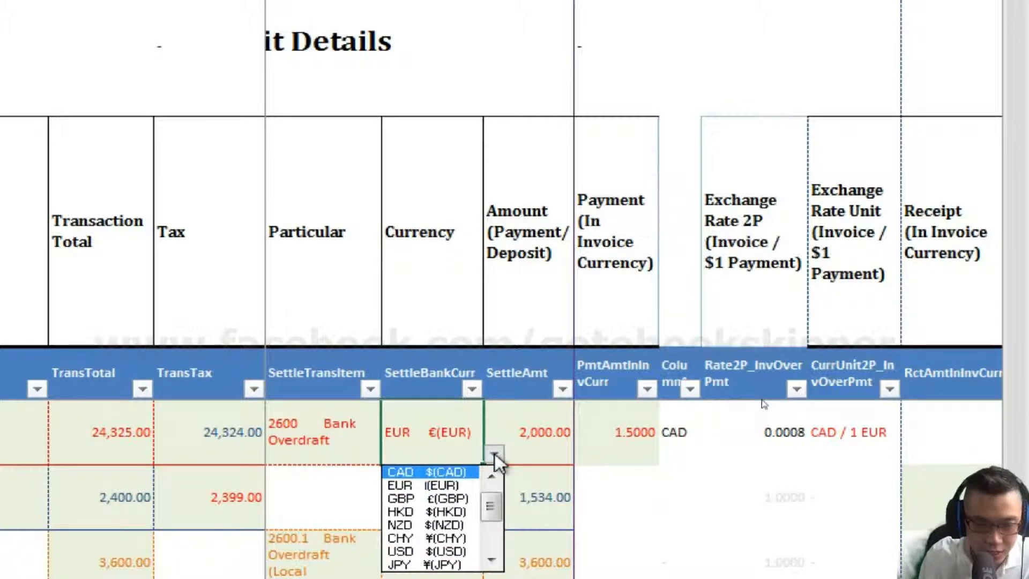
{"action": "key", "text": "Escape"}
{"action": "key", "text": "Right"}
{"action": "key", "text": "Right"}
{"action": "key", "text": "Left"}
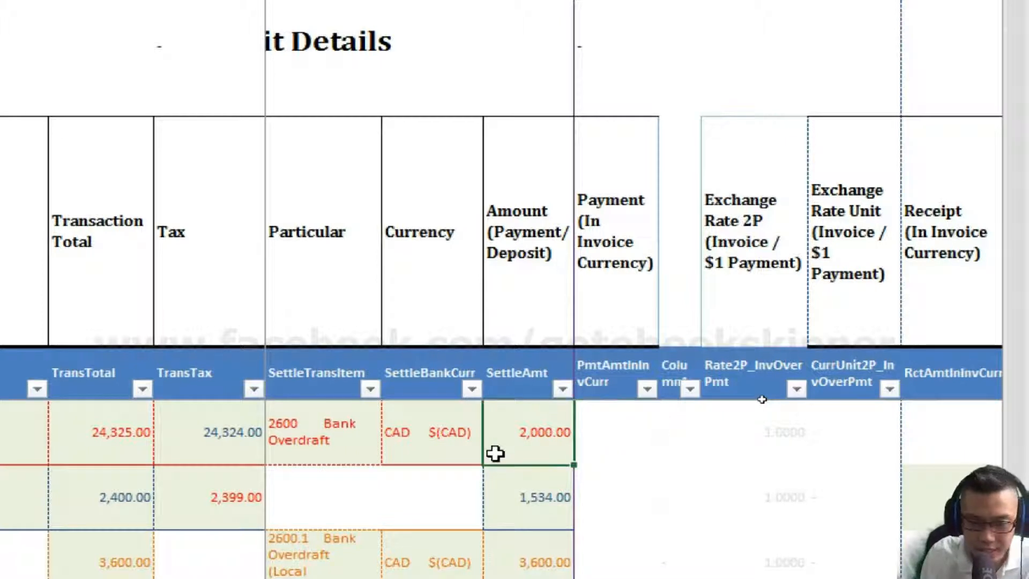
Inspect the payment, receipt and deposit amounts with their exchange rate and unit columns along the VInv1 row.
{"action": "key", "text": "Right"}
{"action": "key", "text": "Right"}
{"action": "key", "text": "Right"}
{"action": "key", "text": "Right"}
{"action": "key", "text": "Right"}
{"action": "key", "text": "Right"}
{"action": "key", "text": "Right"}
{"action": "key", "text": "Right"}
{"action": "key", "text": "Right"}
{"action": "key", "text": "Right"}
{"action": "key", "text": "Right"}
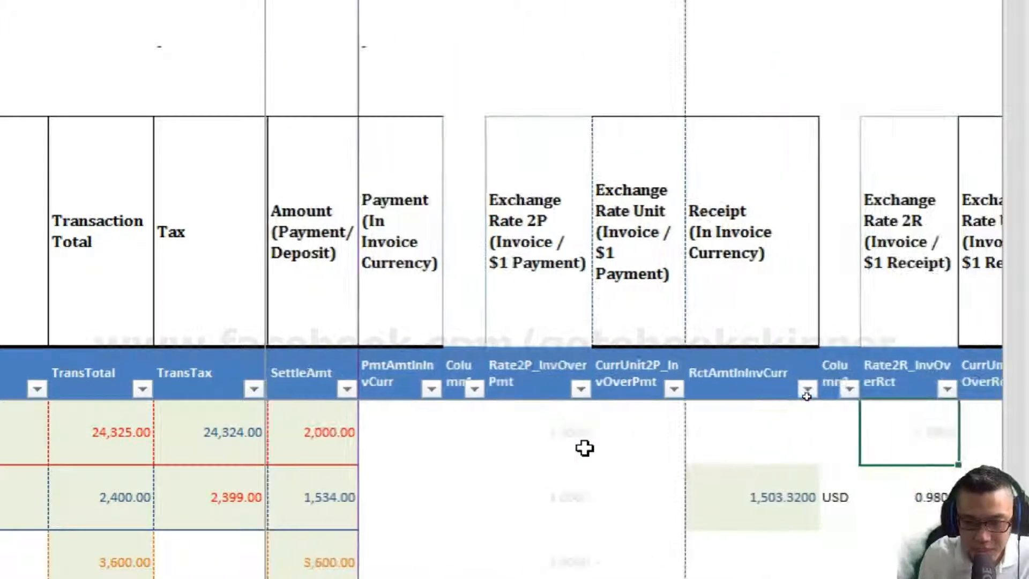
{"action": "key", "text": "Left"}
{"action": "key", "text": "Left"}
{"action": "key", "text": "Left"}
{"action": "key", "text": "Left"}
{"action": "key", "text": "Left"}
{"action": "key", "text": "Left"}
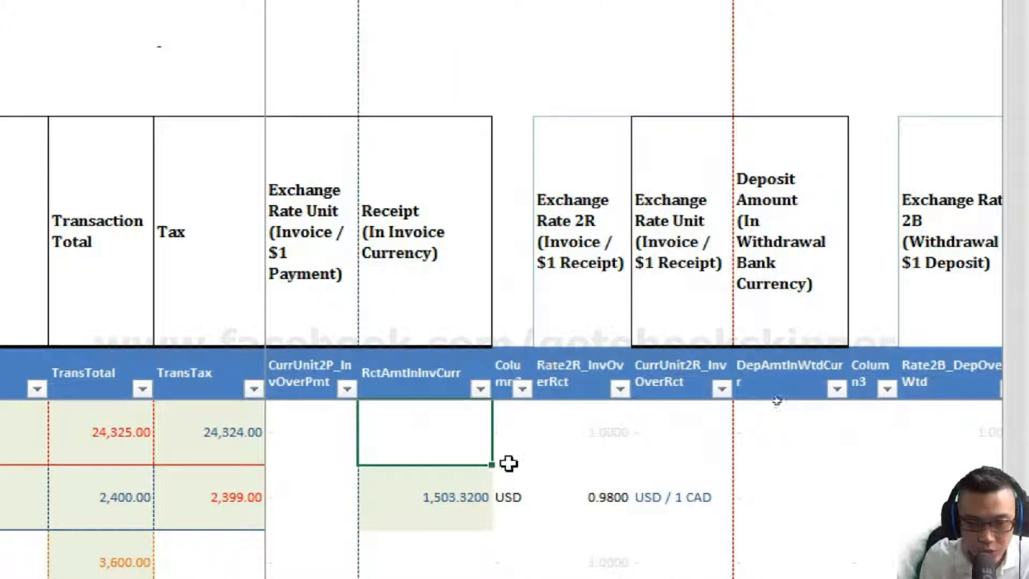
{"action": "key", "text": "Right"}
{"action": "key", "text": "Right"}
{"action": "key", "text": "Right"}
{"action": "key", "text": "Right"}
{"action": "key", "text": "Right"}
{"action": "key", "text": "Right"}
{"action": "key", "text": "Left"}
{"action": "key", "text": "Left"}
{"action": "key", "text": "Left"}
{"action": "key", "text": "Left"}
{"action": "key", "text": "Left"}
{"action": "key", "text": "Left"}
{"action": "key", "text": "Left"}
{"action": "key", "text": "Left"}
{"action": "key", "text": "Left"}
{"action": "key", "text": "Left"}
{"action": "key", "text": "Left"}
{"action": "key", "text": "Left"}
{"action": "key", "text": "Left"}
{"action": "key", "text": "Right"}
{"action": "key", "text": "Right"}
{"action": "key", "text": "Right"}
{"action": "key", "text": "Right"}
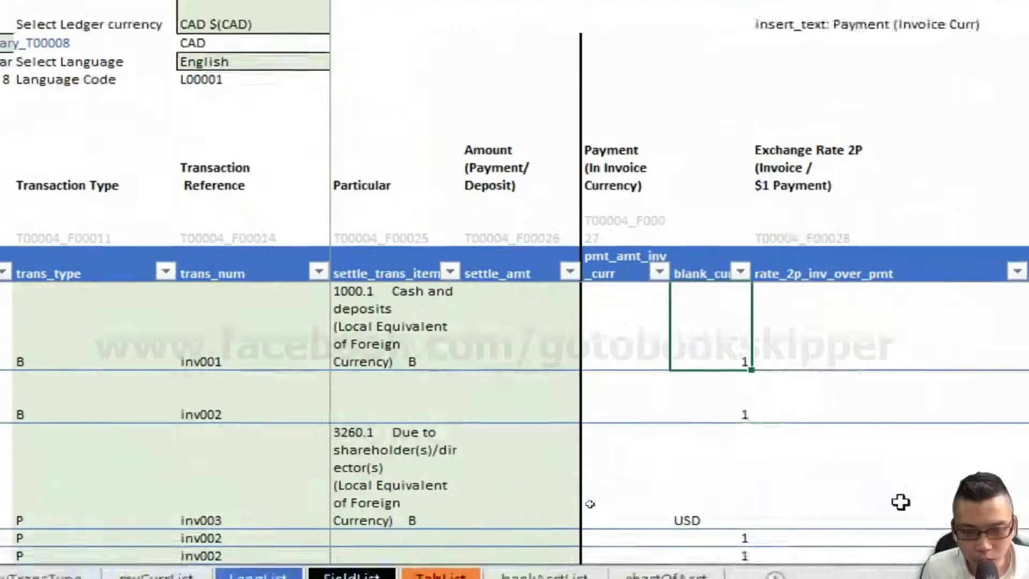
Examine the blank_curr helper values down the column to the rows just above the type B inv003 entry.
{"action": "left_click", "coordinate": [716, 453]}
{"action": "key", "text": "Down"}
{"action": "key", "text": "Down"}
{"action": "key", "text": "Down"}
{"action": "key", "text": "Down"}
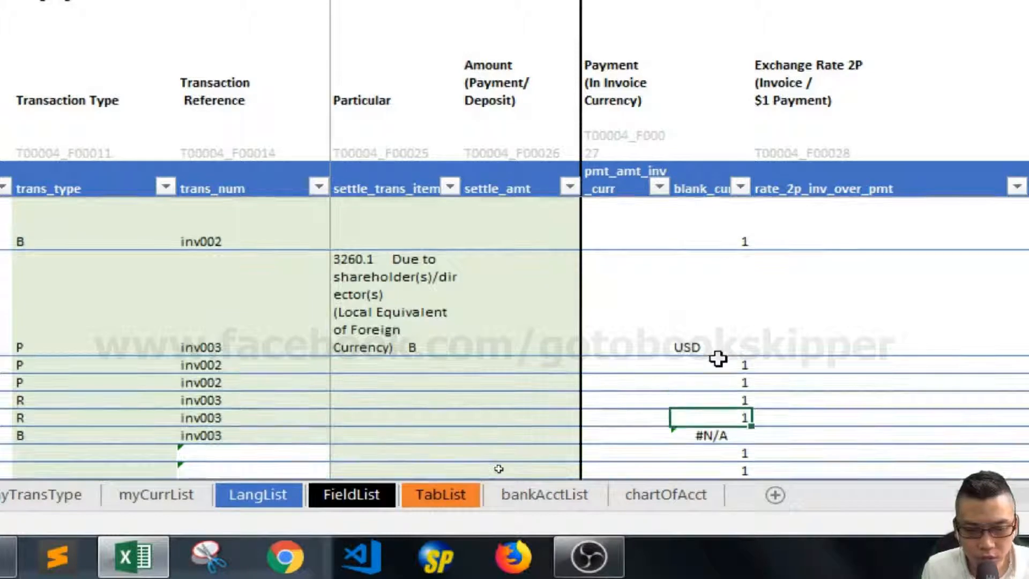
Inspect the settlement currency, date, transaction currency and counterparty cells of the type B inv003 row.
{"action": "key", "text": "Left"}
{"action": "key", "text": "Left"}
{"action": "key", "text": "Left"}
{"action": "key", "text": "Left"}
{"action": "key", "text": "Left"}
{"action": "key", "text": "Left"}
{"action": "key", "text": "Left"}
{"action": "key", "text": "Left"}
{"action": "key", "text": "Left"}
{"action": "key", "text": "Left"}
{"action": "key", "text": "Left"}
{"action": "key", "text": "Left"}
{"action": "key", "text": "Left"}
{"action": "key", "text": "Left"}
{"action": "key", "text": "Left"}
{"action": "key", "text": "Left"}
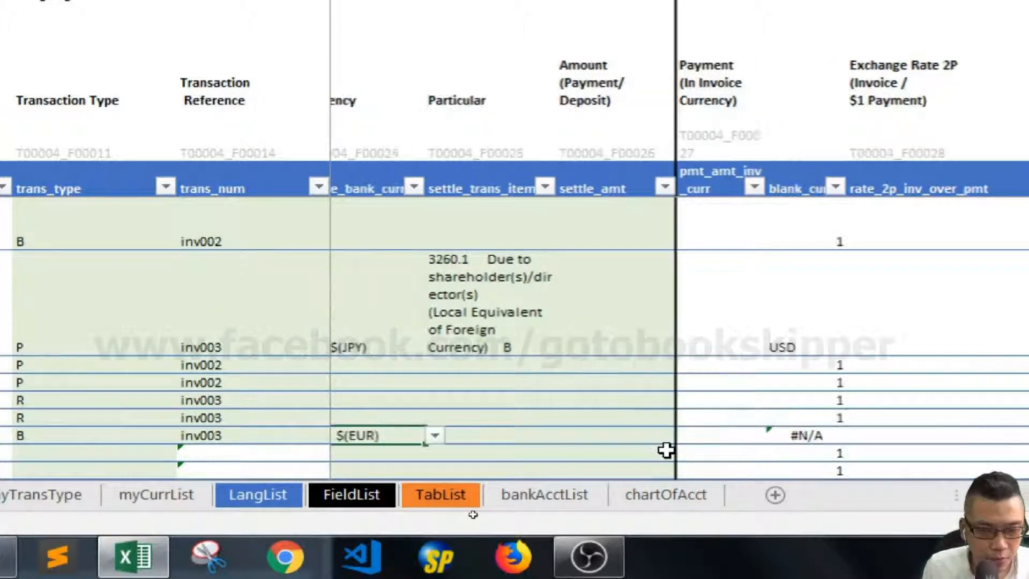
{"action": "key", "text": "Right"}
{"action": "key", "text": "Right"}
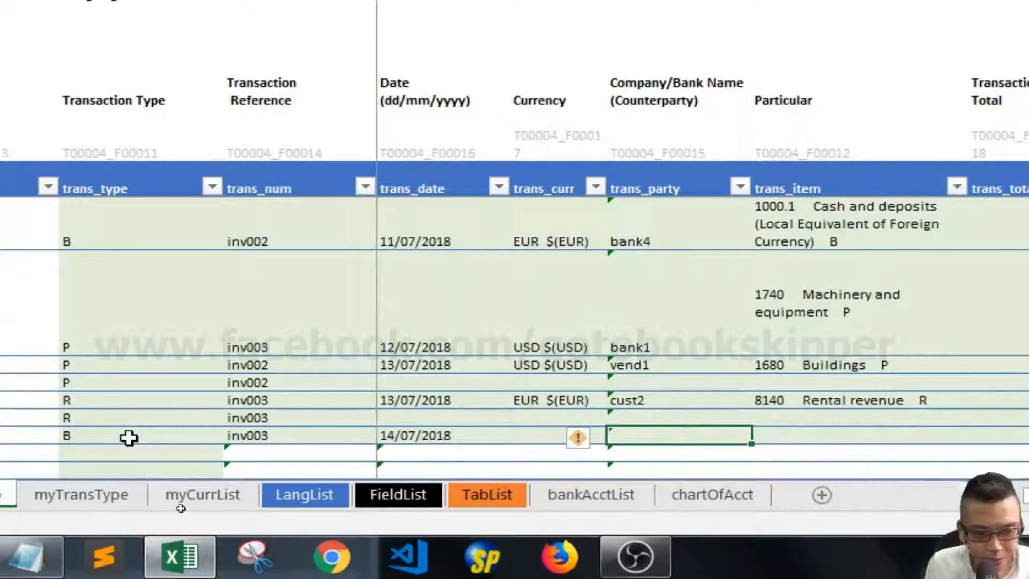
Return along the type B inv003 row to the blank_curr helper column and go to its header.
{"action": "key", "text": "Right"}
{"action": "key", "text": "Right"}
{"action": "key", "text": "Right"}
{"action": "key", "text": "Right"}
{"action": "key", "text": "Right"}
{"action": "key", "text": "Right"}
{"action": "key", "text": "Right"}
{"action": "key", "text": "Right"}
{"action": "key", "text": "Right"}
{"action": "key", "text": "Right"}
{"action": "key", "text": "Right"}
{"action": "key", "text": "Right"}
{"action": "key", "text": "Right"}
{"action": "key", "text": "Right"}
{"action": "key", "text": "Left"}
{"action": "key", "text": "Left"}
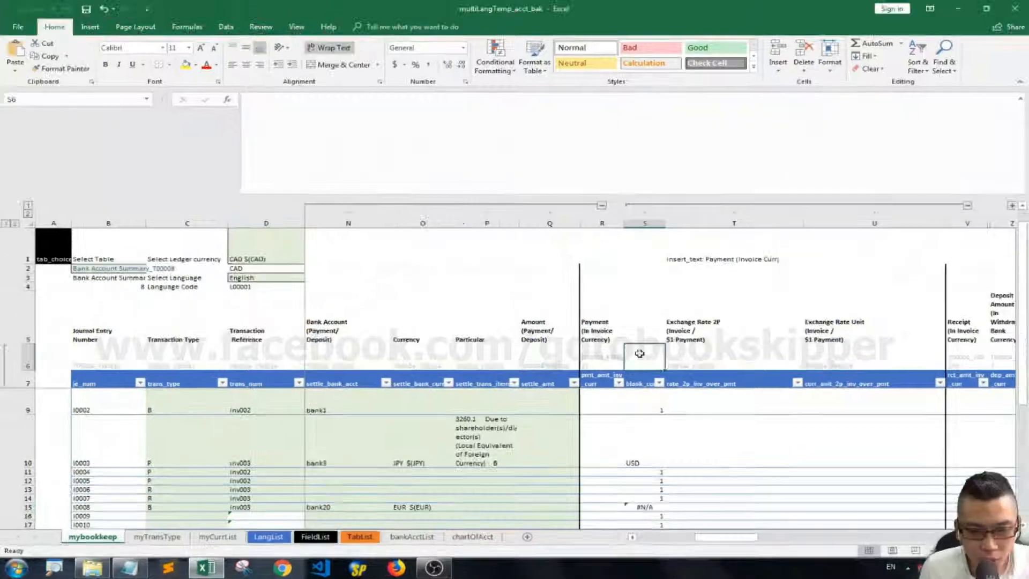
{"action": "left_click", "coordinate": [252, 187]}
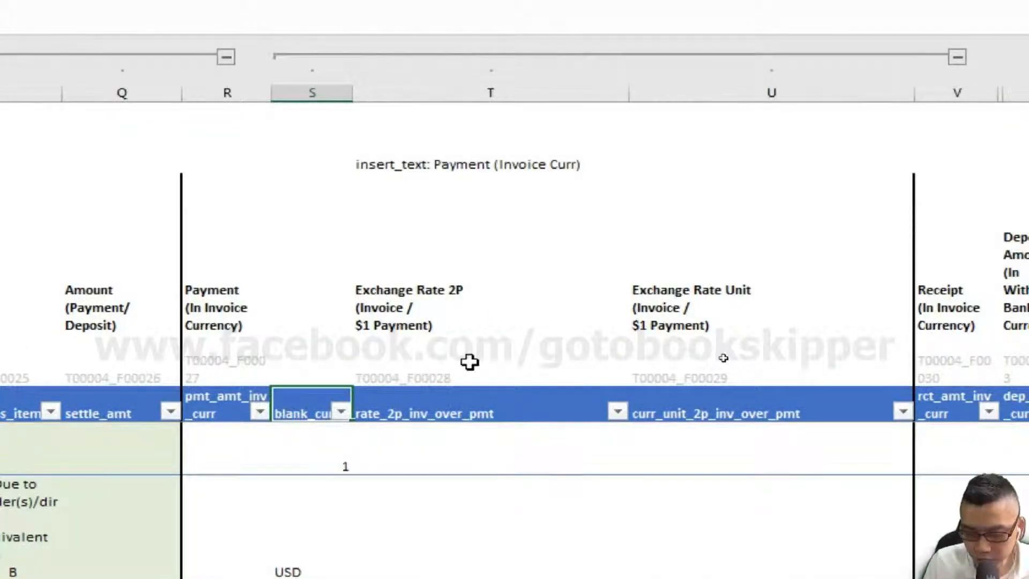
Find the trans_curr_code helper column and examine its values down to the type B inv003 row.
{"action": "key", "text": "ctrl+Right"}
{"action": "key", "text": "Left"}
{"action": "key", "text": "Left"}
{"action": "key", "text": "Left"}
{"action": "key", "text": "Left"}
{"action": "key", "text": "Left"}
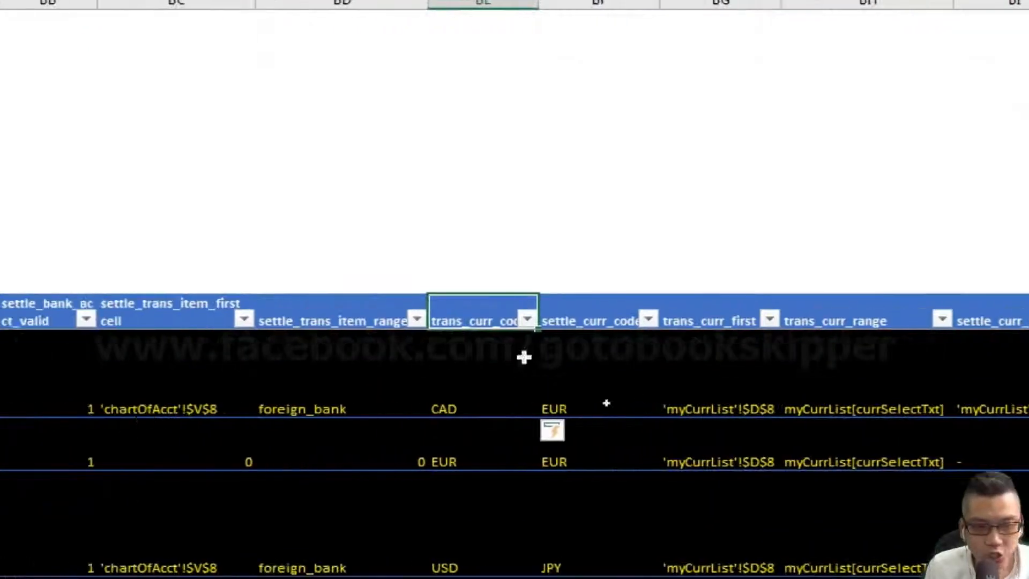
{"action": "left_click", "coordinate": [486, 375]}
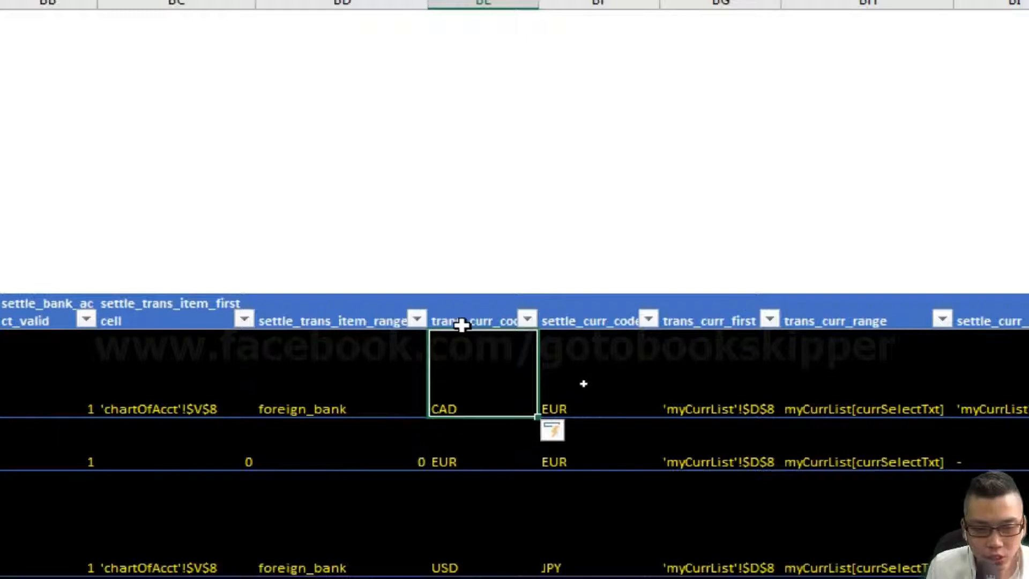
{"action": "key", "text": "Down"}
{"action": "key", "text": "Down"}
{"action": "key", "text": "Down"}
{"action": "key", "text": "Down"}
{"action": "key", "text": "Down"}
{"action": "key", "text": "Down"}
{"action": "key", "text": "Down"}
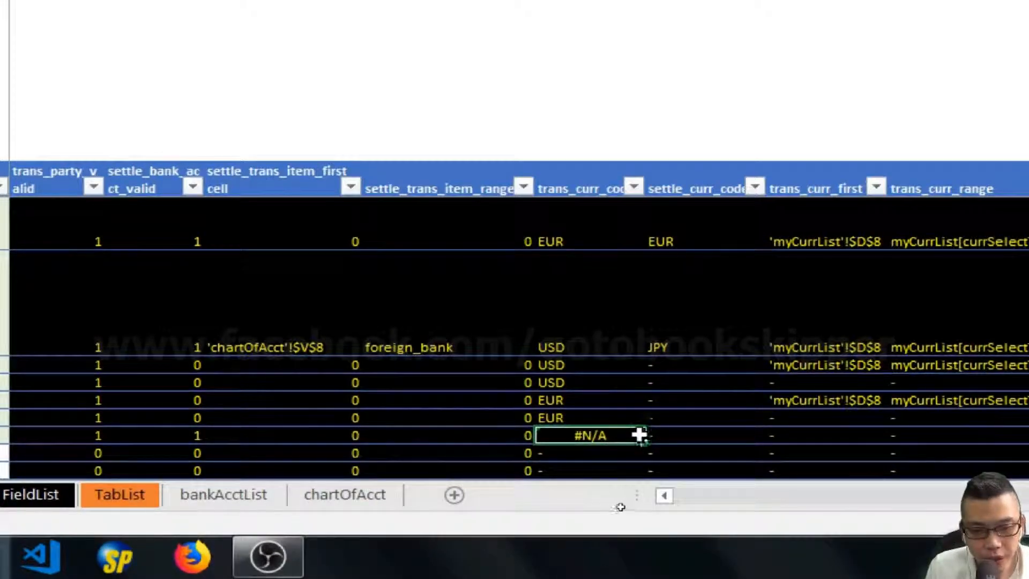
Inspect the helper columns and the date, currency and counterparty cells along the type B inv003 row.
{"action": "key", "text": "Left"}
{"action": "key", "text": "Left"}
{"action": "key", "text": "Left"}
{"action": "key", "text": "Left"}
{"action": "key", "text": "Left"}
{"action": "key", "text": "Left"}
{"action": "key", "text": "Left"}
{"action": "key", "text": "Left"}
{"action": "key", "text": "Left"}
{"action": "key", "text": "Left"}
{"action": "key", "text": "Left"}
{"action": "key", "text": "Left"}
{"action": "key", "text": "Left"}
{"action": "key", "text": "Left"}
{"action": "key", "text": "Left"}
{"action": "key", "text": "Left"}
{"action": "key", "text": "Left"}
{"action": "key", "text": "Left"}
{"action": "key", "text": "Left"}
{"action": "key", "text": "Left"}
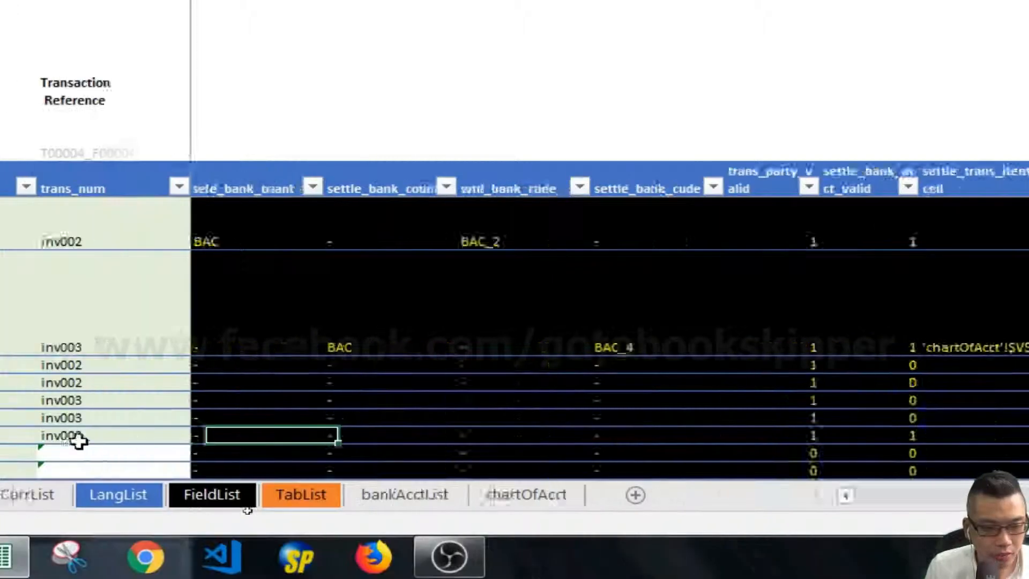
{"action": "key", "text": "Left"}
{"action": "key", "text": "Left"}
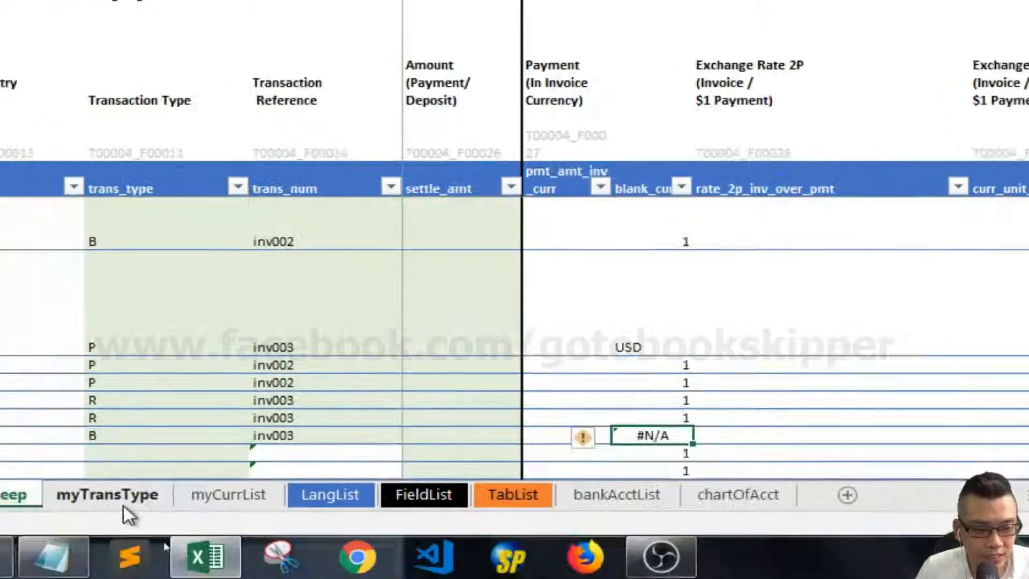
{"action": "left_click", "coordinate": [0, 456]}
{"action": "key", "text": "Right"}
{"action": "key", "text": "Right"}
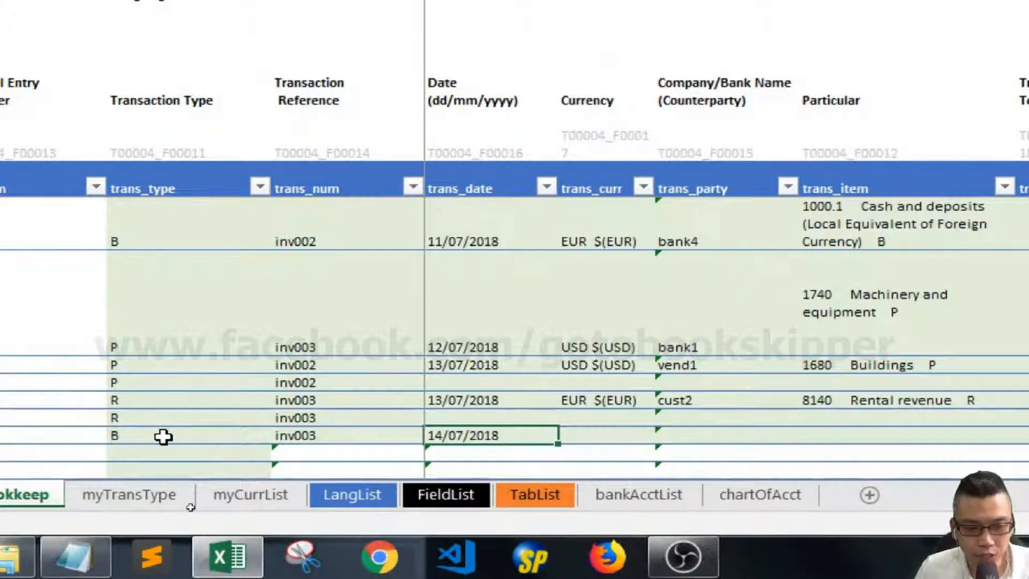
{"action": "key", "text": "Right"}
{"action": "key", "text": "Right"}
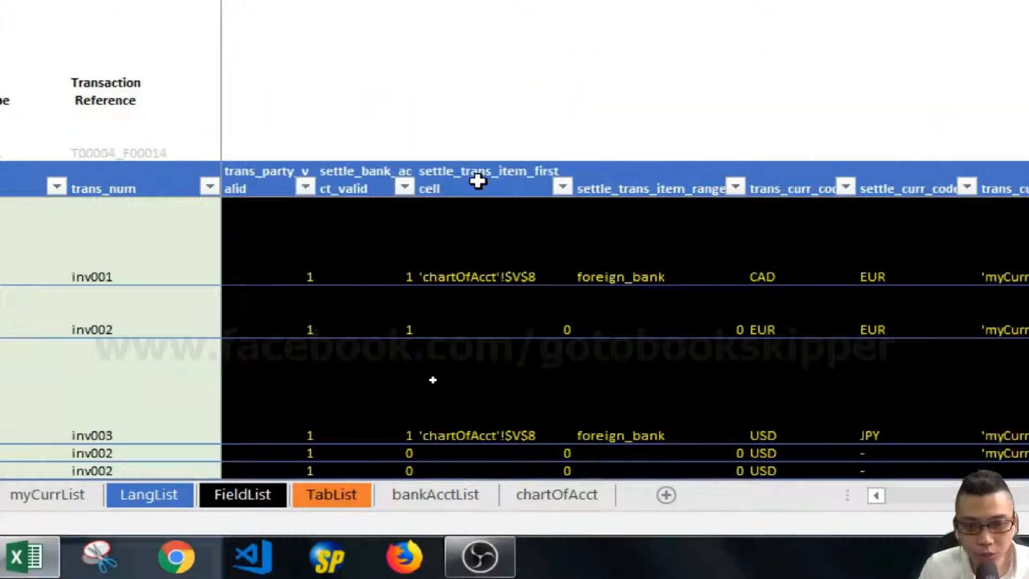
In the first trans_curr_code cell's formula, duplicate the [@[trans_num]]<>"" condition inside the type B AND test.
{"action": "left_click", "coordinate": [900, 184]}
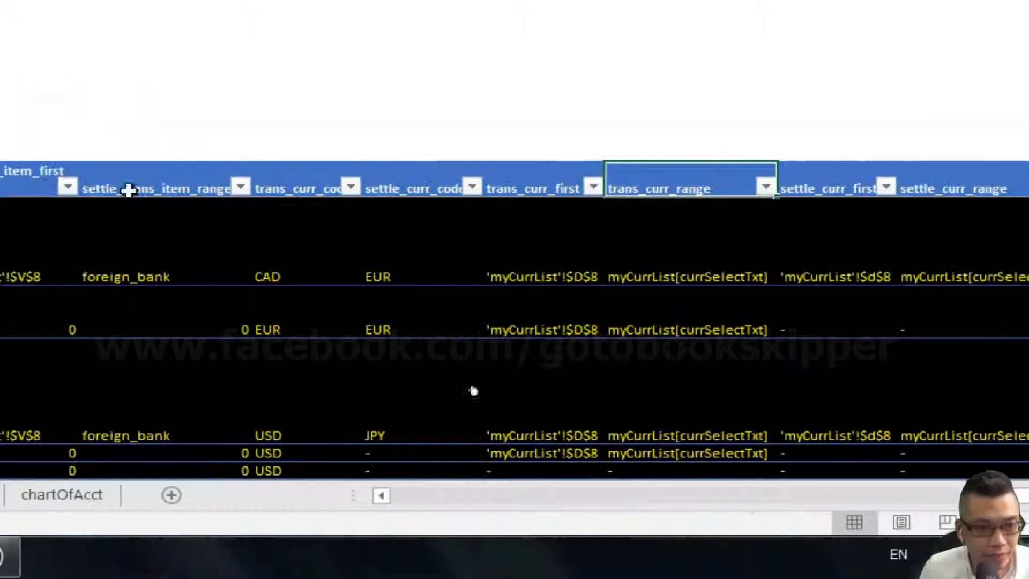
{"action": "left_click", "coordinate": [788, 229]}
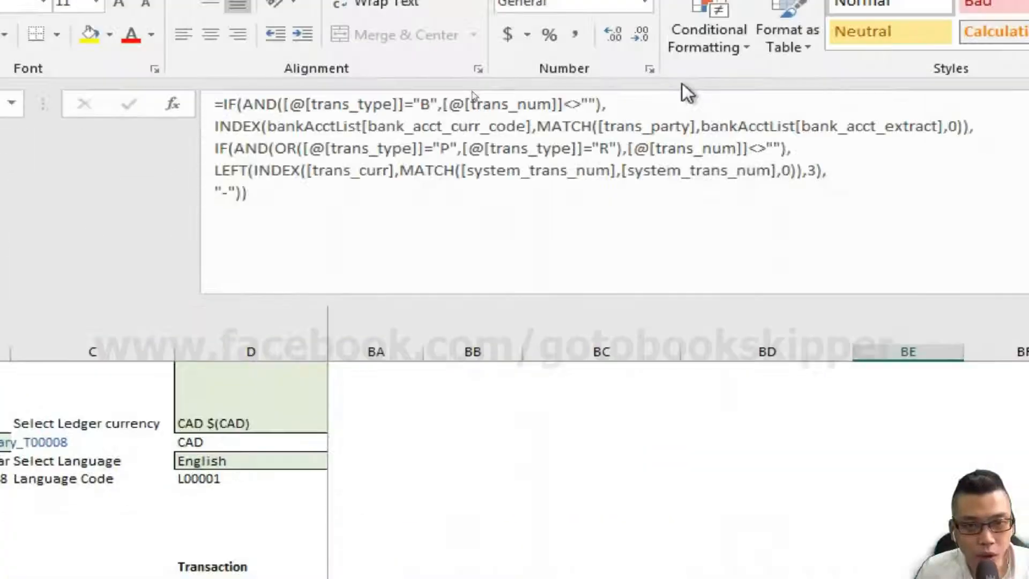
{"action": "left_click", "coordinate": [615, 103]}
{"action": "key", "text": "ctrl+Left"}
{"action": "key", "text": "ctrl+Left"}
{"action": "key", "text": "shift+End"}
{"action": "key", "text": "shift+Left"}
{"action": "key", "text": "shift+Left"}
{"action": "key", "text": "ctrl+c"}
{"action": "key", "text": "Right"}
{"action": "type", "text": ","}
{"action": "key", "text": "ctrl+v"}
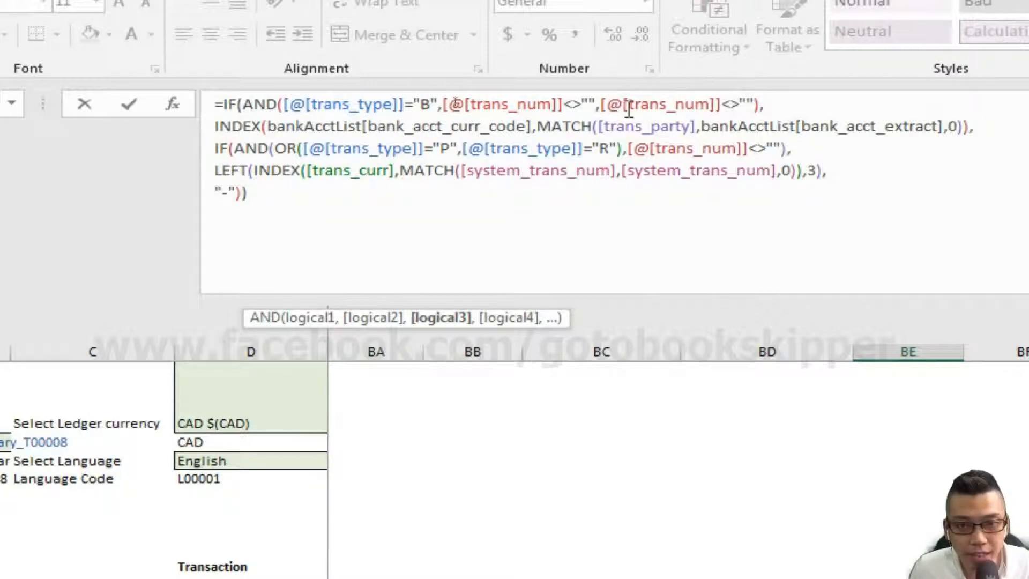
Change the duplicated condition to [@[trans_party]]<>"" and apply the formula to the trans_curr_code column.
{"action": "key", "text": "shift+Right"}
{"action": "key", "text": "shift+Right"}
{"action": "key", "text": "shift+Right"}
{"action": "key", "text": "shift+Right"}
{"action": "key", "text": "shift+Right"}
{"action": "key", "text": "shift+Right"}
{"action": "key", "text": "shift+Right"}
{"action": "key", "text": "shift+Right"}
{"action": "key", "text": "shift+Right"}
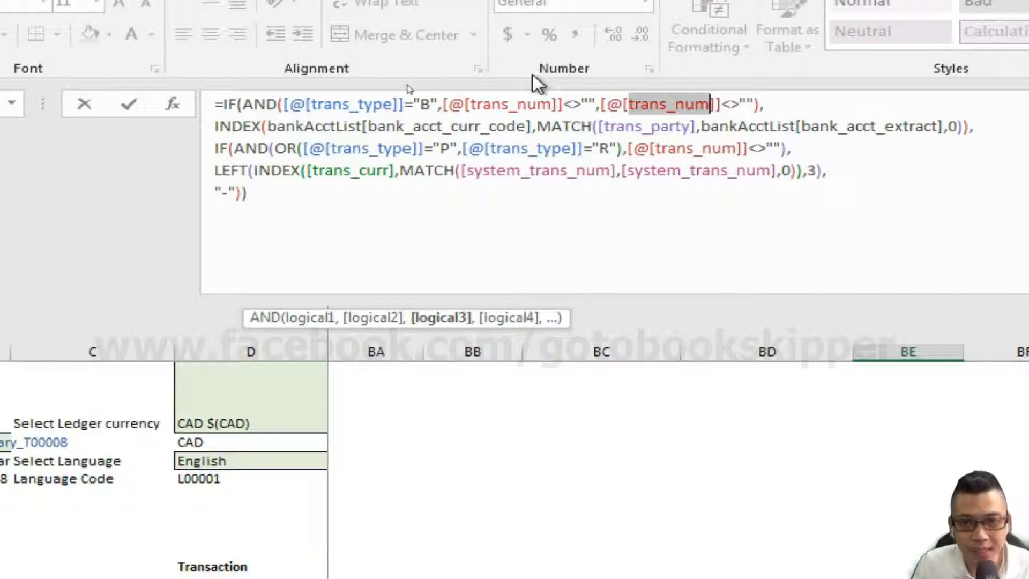
{"action": "type", "text": "trans_"}
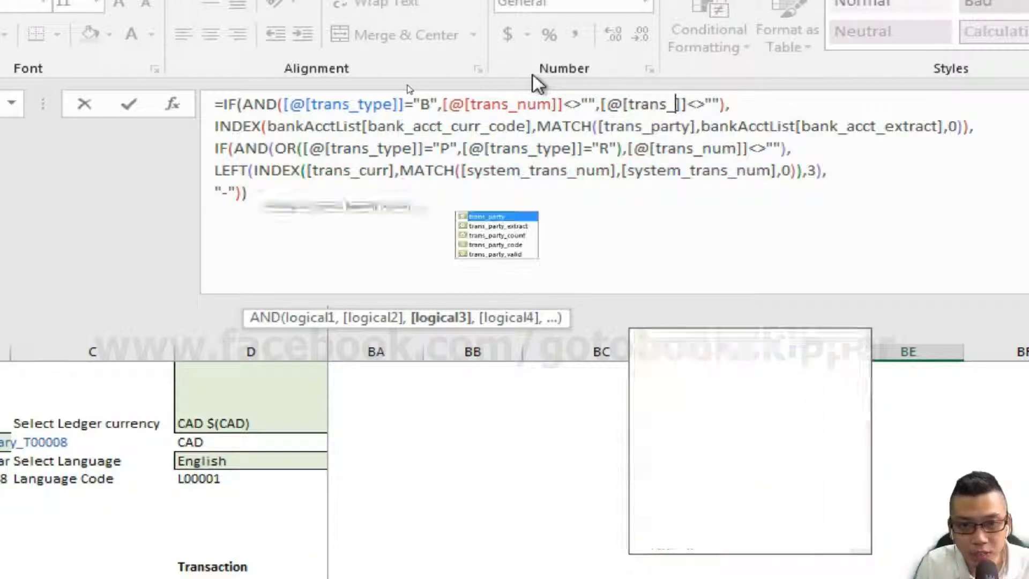
{"action": "type", "text": "party"}
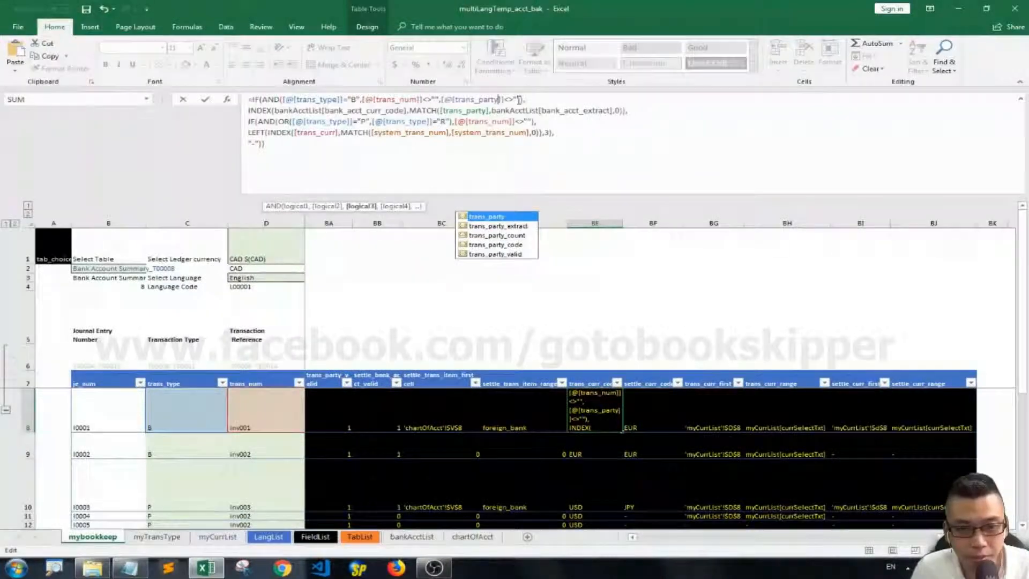
{"action": "key", "text": "Return"}
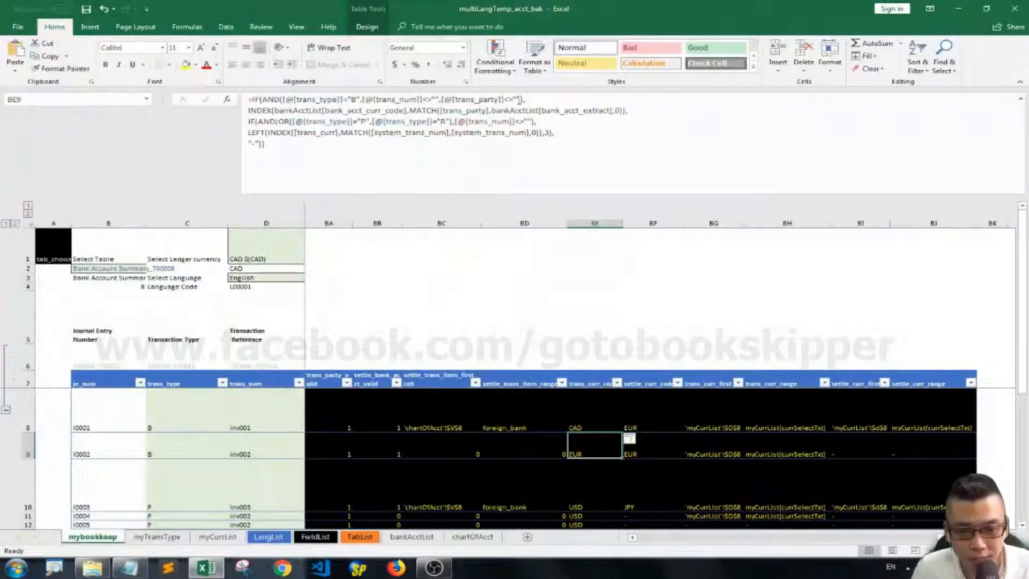
Check the trans_curr_code results down the column to the type B inv003 row.
{"action": "key", "text": "Down"}
{"action": "key", "text": "Down"}
{"action": "key", "text": "Down"}
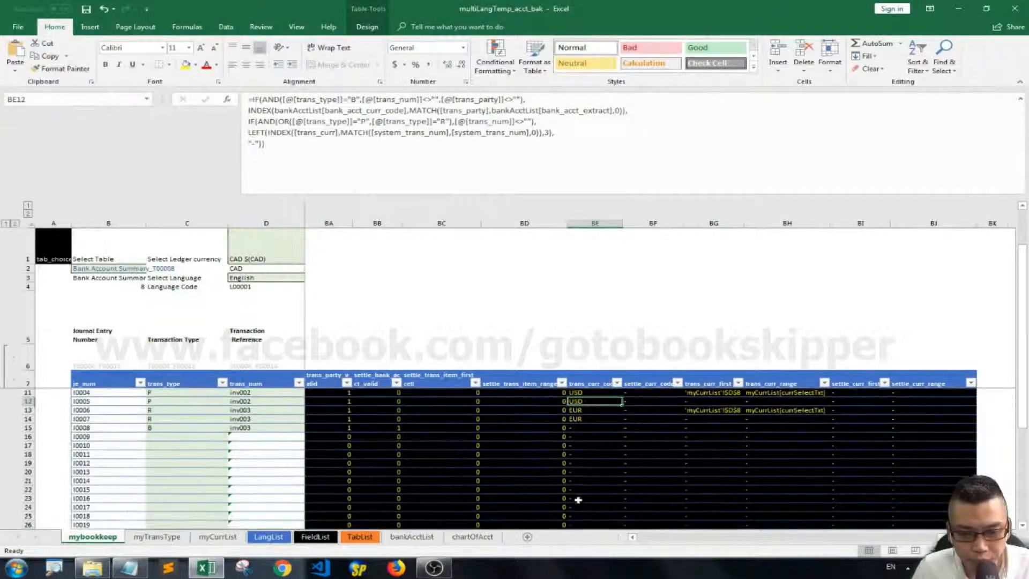
{"action": "key", "text": "Down"}
{"action": "key", "text": "Down"}
{"action": "key", "text": "Down"}
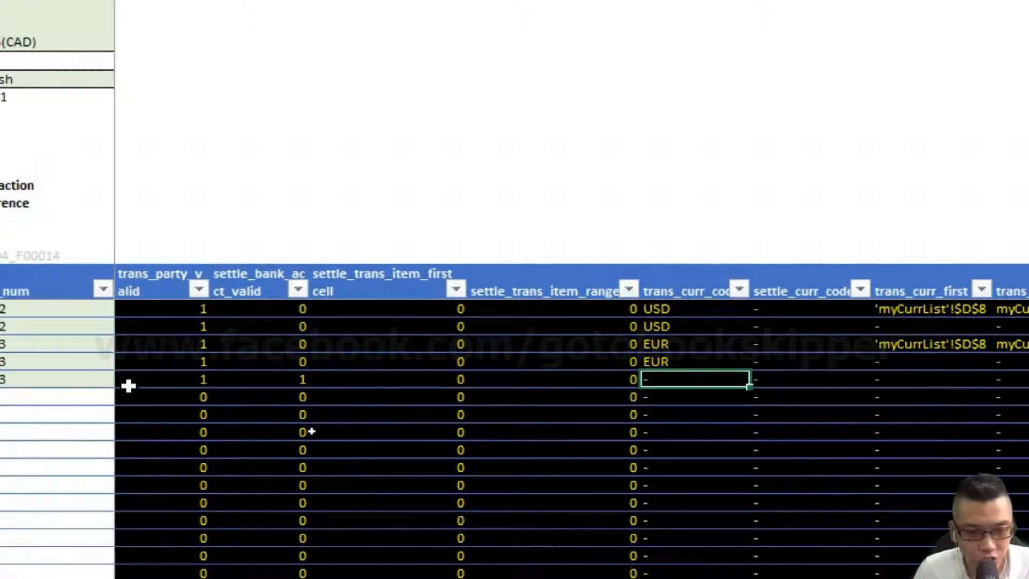
Go back to the blank_curr column and open its first-row formula to examine the conditions.
{"action": "key", "text": "Left"}
{"action": "key", "text": "Left"}
{"action": "key", "text": "Left"}
{"action": "key", "text": "Left"}
{"action": "key", "text": "Left"}
{"action": "key", "text": "Left"}
{"action": "key", "text": "Left"}
{"action": "key", "text": "Left"}
{"action": "key", "text": "Left"}
{"action": "key", "text": "Left"}
{"action": "key", "text": "Left"}
{"action": "key", "text": "Left"}
{"action": "key", "text": "Left"}
{"action": "key", "text": "Left"}
{"action": "key", "text": "Left"}
{"action": "key", "text": "Left"}
{"action": "key", "text": "Left"}
{"action": "key", "text": "Left"}
{"action": "key", "text": "Left"}
{"action": "key", "text": "Left"}
{"action": "key", "text": "Left"}
{"action": "key", "text": "Left"}
{"action": "key", "text": "Left"}
{"action": "key", "text": "Left"}
{"action": "key", "text": "Left"}
{"action": "key", "text": "Left"}
{"action": "key", "text": "Left"}
{"action": "key", "text": "Left"}
{"action": "key", "text": "Left"}
{"action": "key", "text": "Left"}
{"action": "key", "text": "Right"}
{"action": "key", "text": "Right"}
{"action": "key", "text": "Right"}
{"action": "key", "text": "Left"}
{"action": "key", "text": "Left"}
{"action": "key", "text": "Left"}
{"action": "key", "text": "Left"}
{"action": "key", "text": "Left"}
{"action": "key", "text": "Left"}
{"action": "key", "text": "Left"}
{"action": "key", "text": "Left"}
{"action": "key", "text": "Left"}
{"action": "key", "text": "Left"}
{"action": "key", "text": "Right"}
{"action": "key", "text": "Right"}
{"action": "key", "text": "Right"}
{"action": "key", "text": "Right"}
{"action": "left_click", "coordinate": [733, 251]}
{"action": "key", "text": "Down"}
{"action": "key", "text": "Down"}
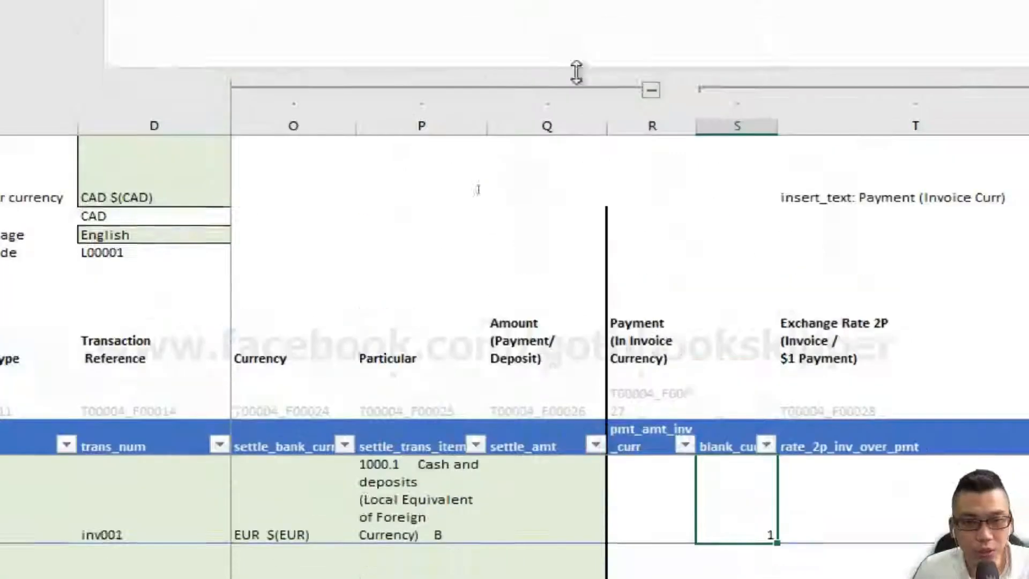
{"action": "left_click", "coordinate": [602, 37]}
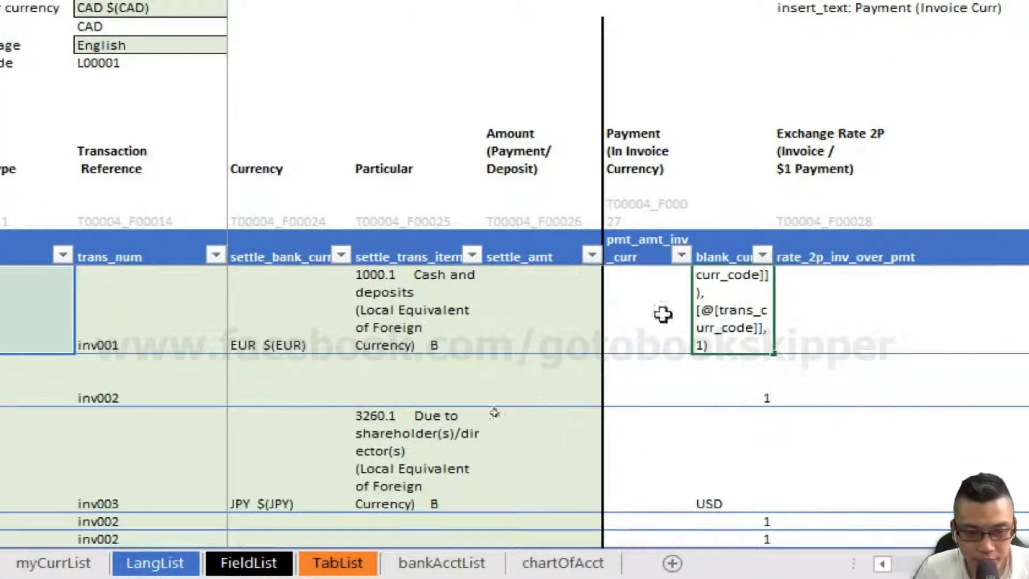
{"action": "left_click", "coordinate": [0, 557]}
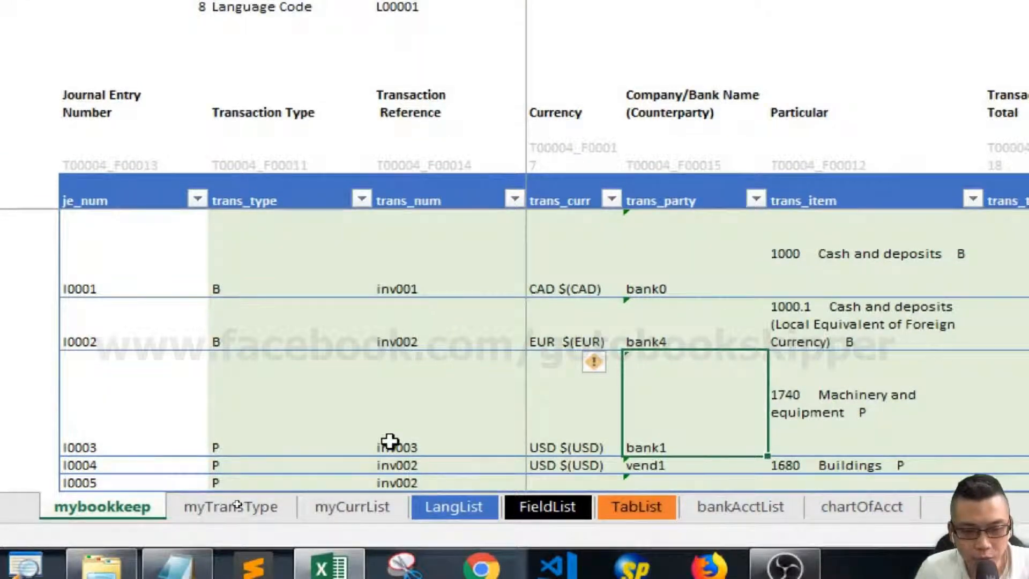
Examine the type P inv003 row from its date and invoice currency across to the settlement currency and particular.
{"action": "key", "text": "Left"}
{"action": "key", "text": "Left"}
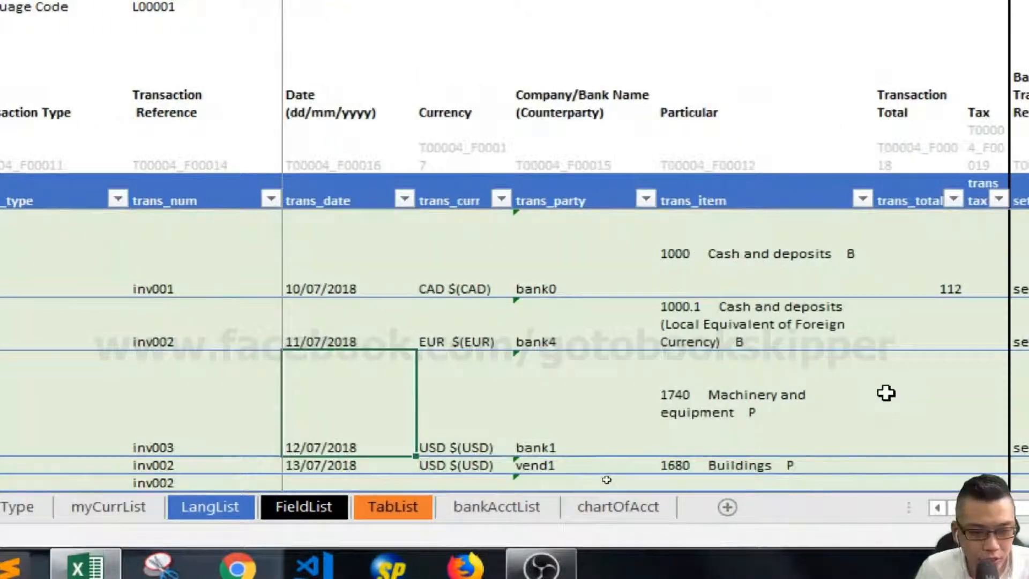
{"action": "key", "text": "Right"}
{"action": "left_click", "coordinate": [901, 423]}
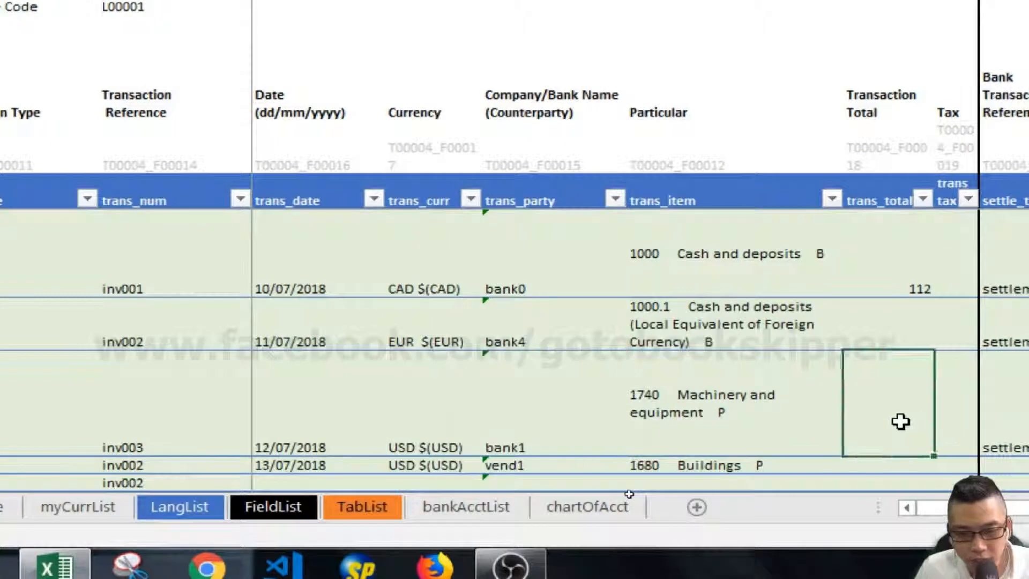
{"action": "key", "text": "Right"}
{"action": "key", "text": "Right"}
{"action": "key", "text": "Right"}
{"action": "key", "text": "Right"}
{"action": "key", "text": "Right"}
{"action": "key", "text": "Right"}
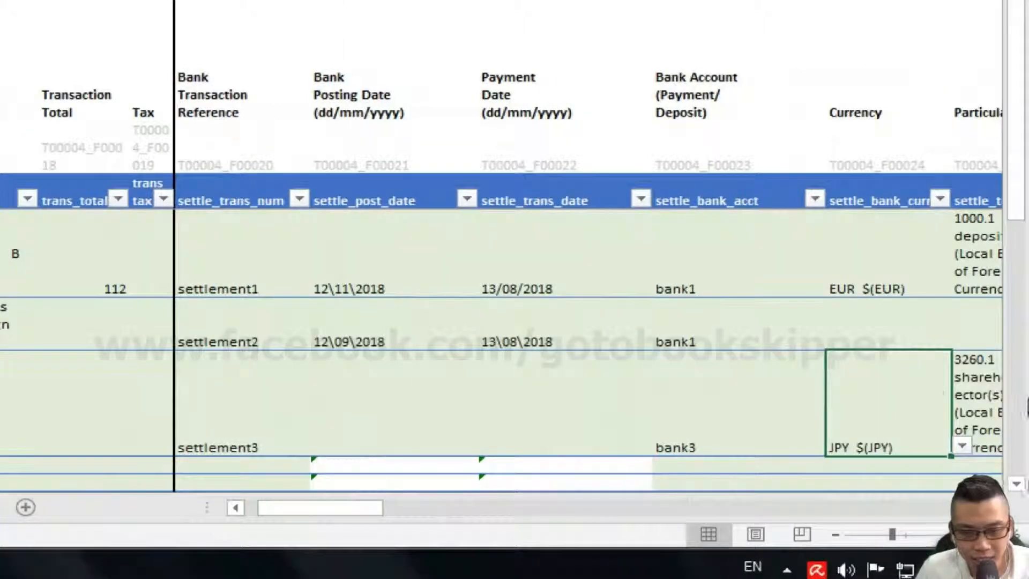
{"action": "key", "text": "Right"}
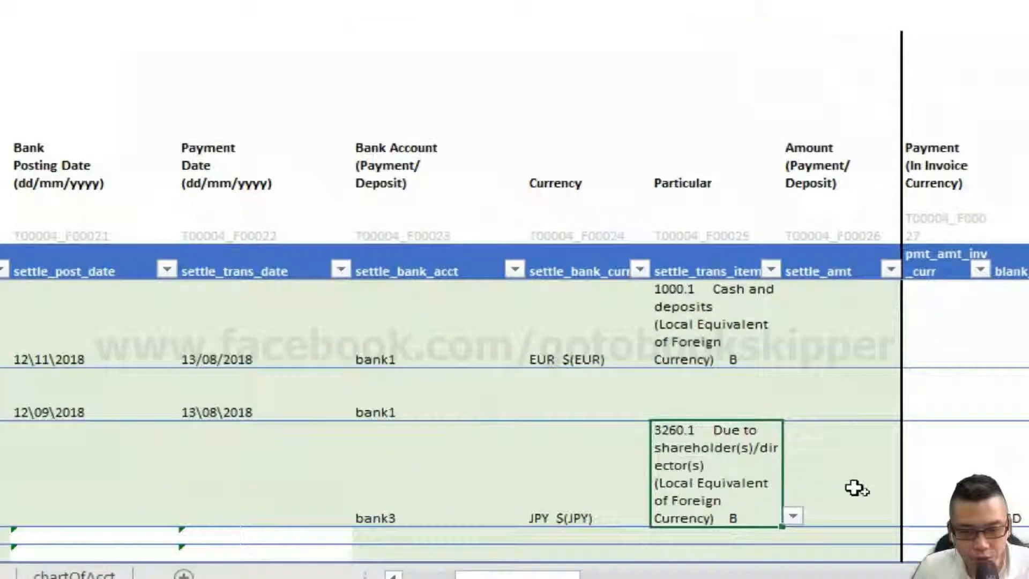
Start a note reading "fill in the am" in the type P inv003 row's payment in invoice currency cell.
{"action": "key", "text": "Right"}
{"action": "key", "text": "Right"}
{"action": "key", "text": "Right"}
{"action": "key", "text": "Right"}
{"action": "key", "text": "Left"}
{"action": "type", "text": "fill i"}
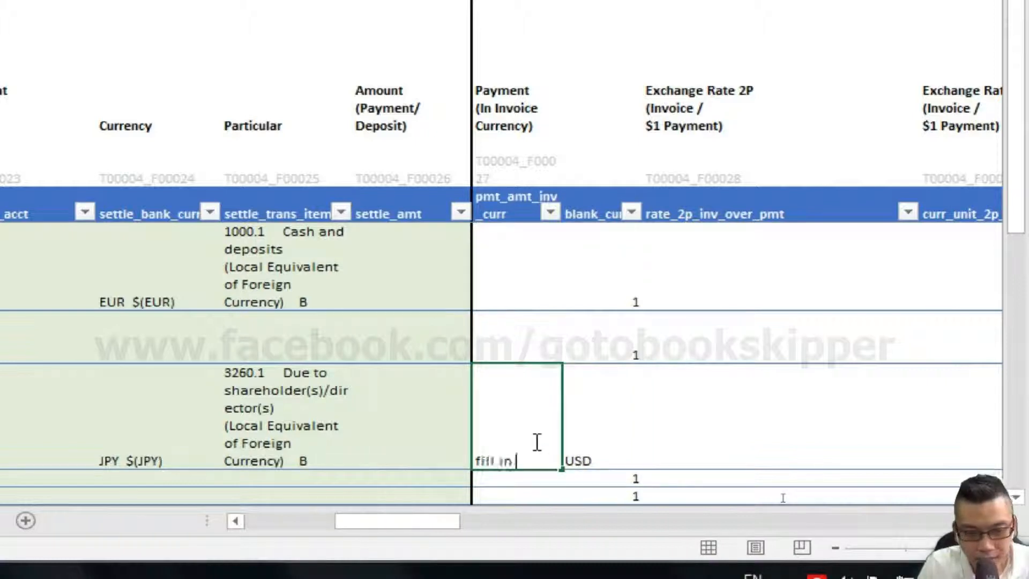
{"action": "type", "text": "n the am"}
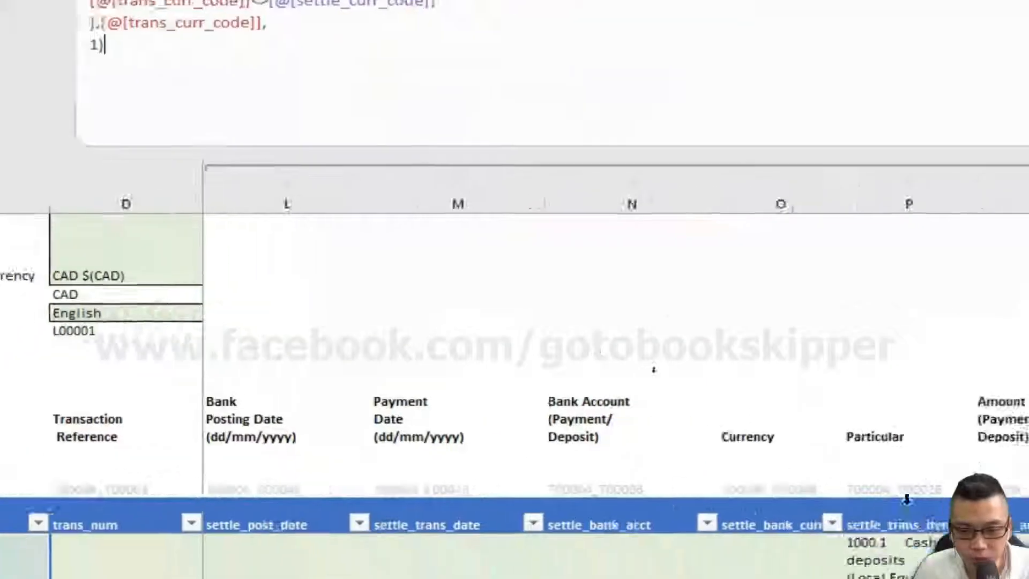
Compare the trans_curr_code and settle_curr_code values in the type P inv003 row.
{"action": "left_click", "coordinate": [240, 85]}
{"action": "left_click", "coordinate": [946, 423]}
{"action": "key", "text": "ctrl+Right"}
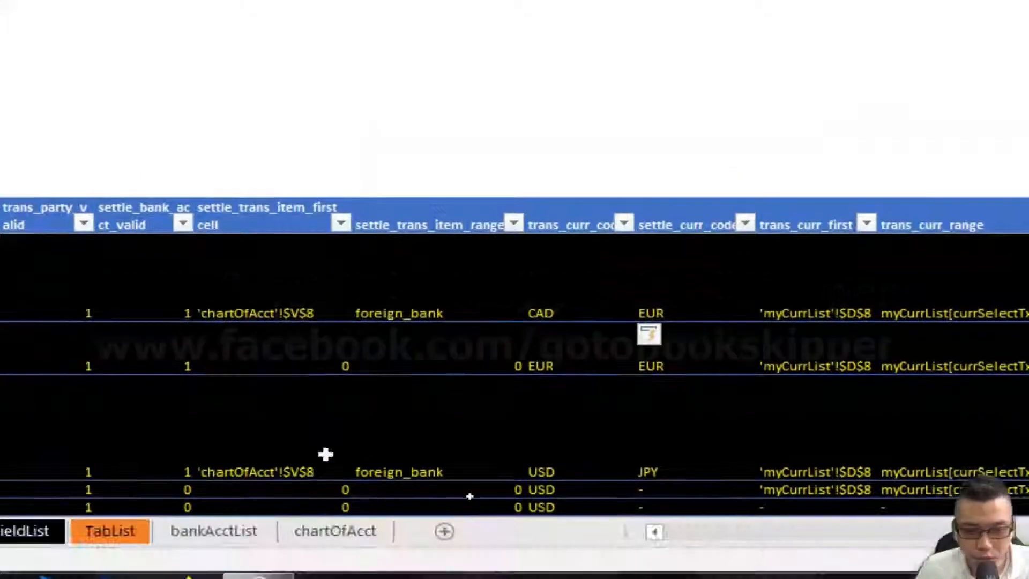
{"action": "left_click", "coordinate": [542, 509]}
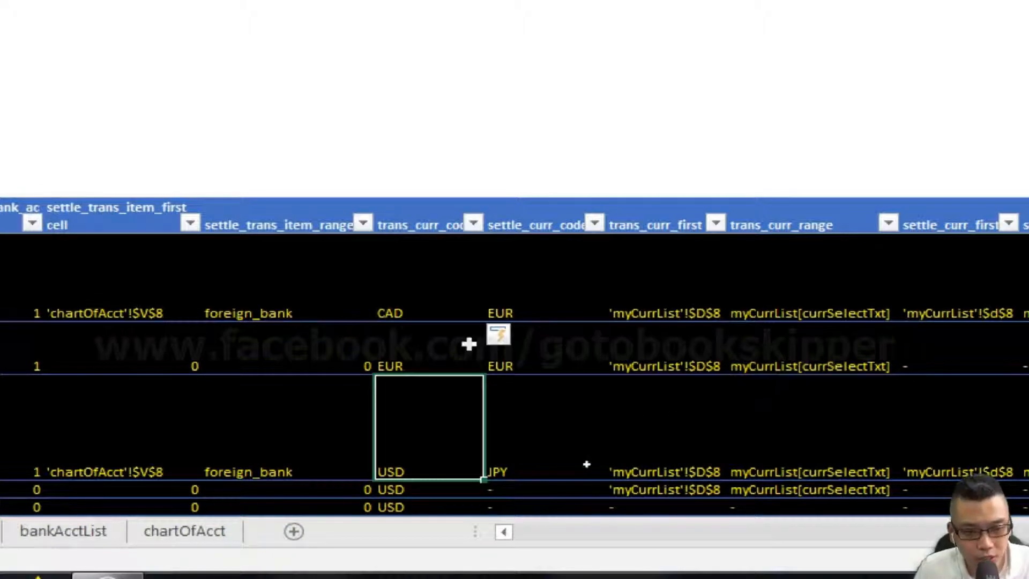
{"action": "left_click", "coordinate": [530, 455]}
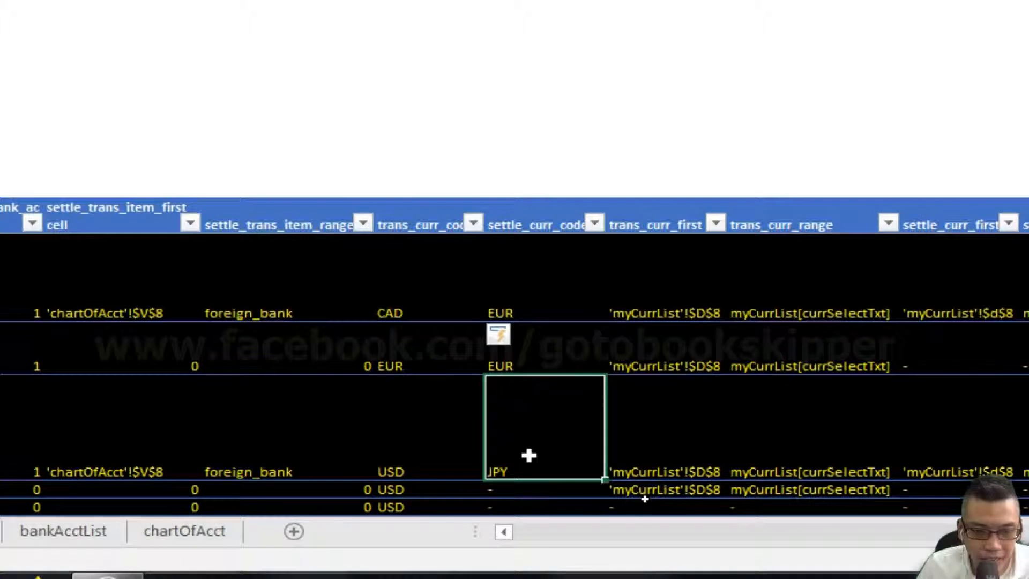
{"action": "left_click", "coordinate": [446, 442]}
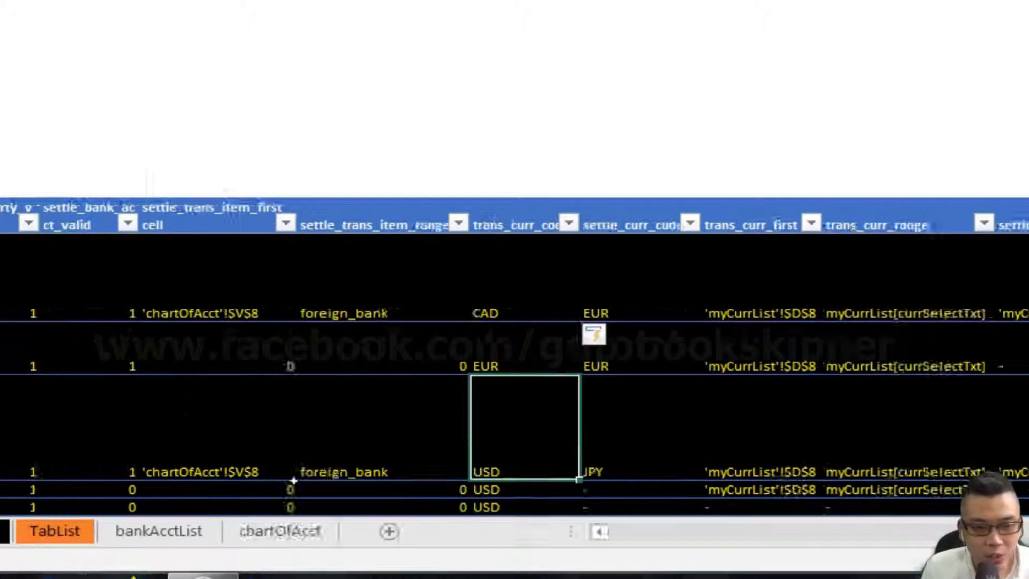
Review the blank_curr formula in the type P inv003 row and leave it without editing.
{"action": "key", "text": "Left"}
{"action": "key", "text": "Left"}
{"action": "key", "text": "Left"}
{"action": "key", "text": "Left"}
{"action": "key", "text": "Left"}
{"action": "key", "text": "Left"}
{"action": "key", "text": "Left"}
{"action": "key", "text": "Left"}
{"action": "key", "text": "Left"}
{"action": "key", "text": "Left"}
{"action": "key", "text": "Left"}
{"action": "key", "text": "Left"}
{"action": "key", "text": "Left"}
{"action": "key", "text": "Left"}
{"action": "key", "text": "Left"}
{"action": "key", "text": "Left"}
{"action": "key", "text": "Left"}
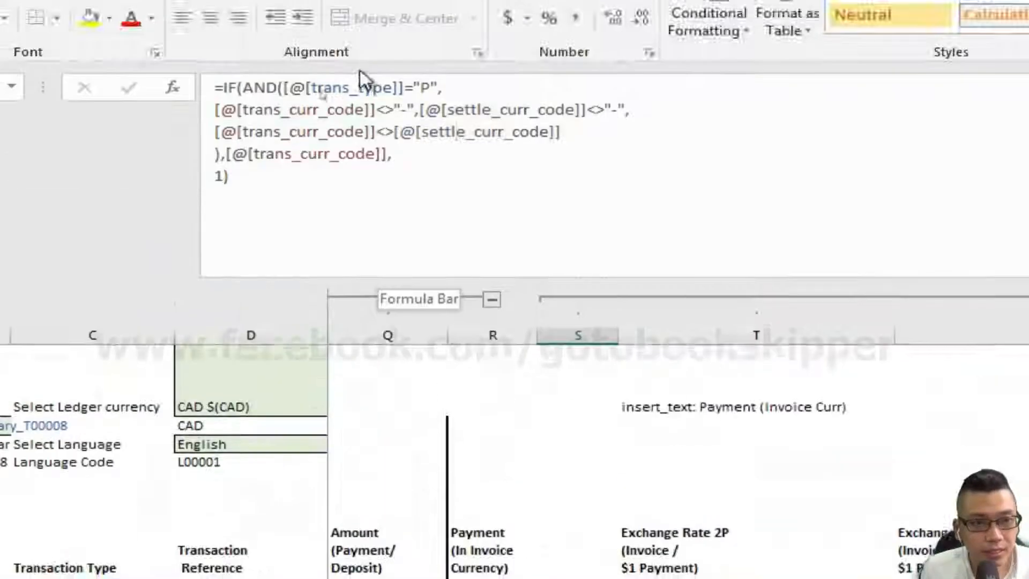
{"action": "left_click", "coordinate": [456, 135]}
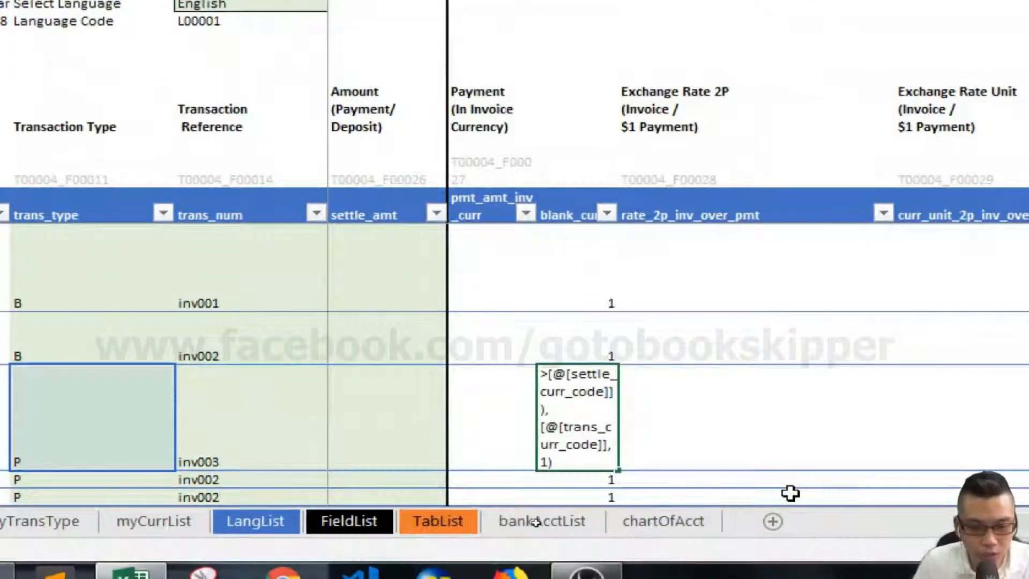
{"action": "key", "text": "Escape"}
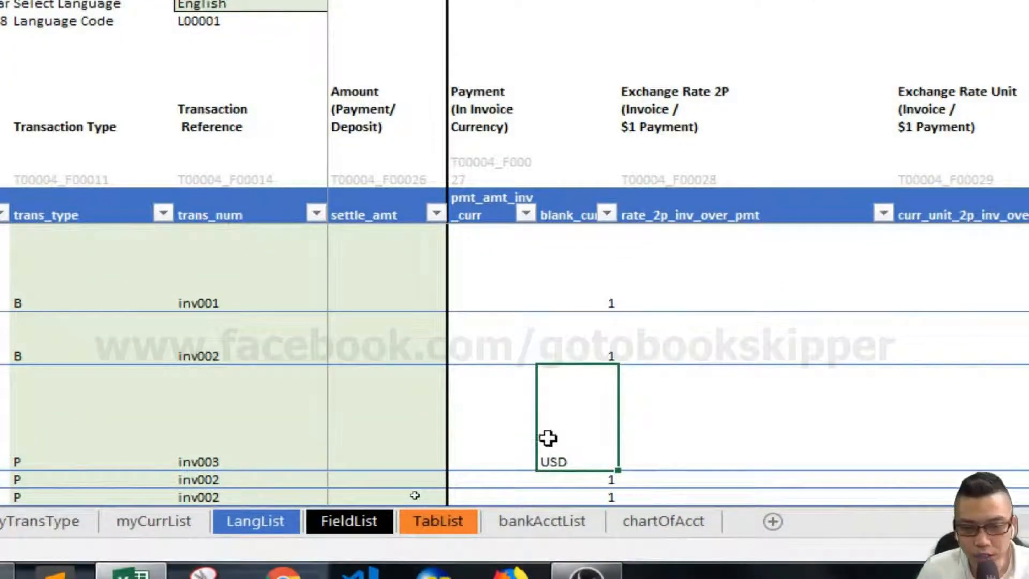
Enter 500 as the payment in invoice currency for the type P inv003 row.
{"action": "key", "text": "Left"}
{"action": "key", "text": "Left"}
{"action": "key", "text": "Left"}
{"action": "key", "text": "Left"}
{"action": "key", "text": "Left"}
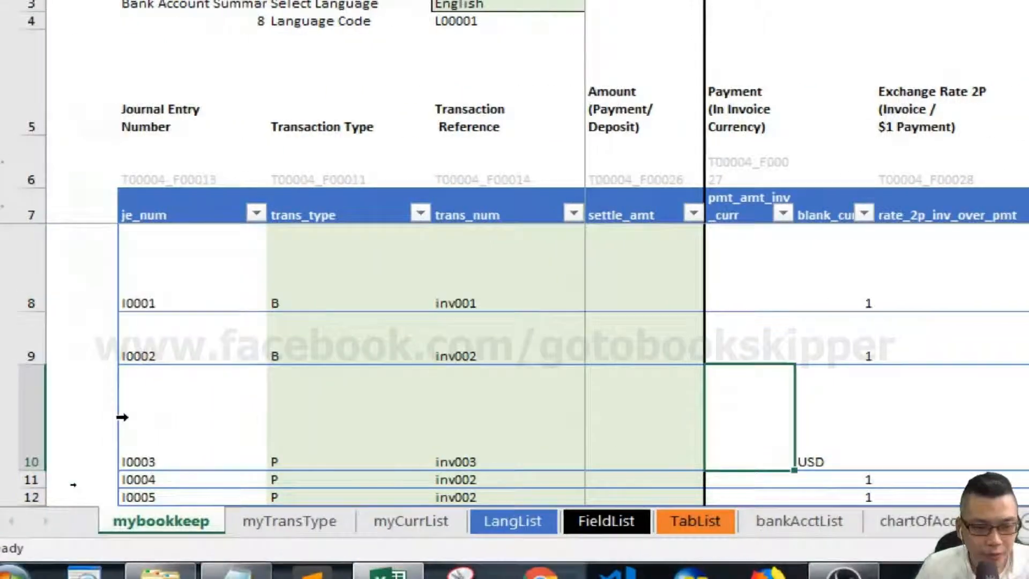
{"action": "key", "text": "Right"}
{"action": "key", "text": "Right"}
{"action": "key", "text": "Right"}
{"action": "key", "text": "Right"}
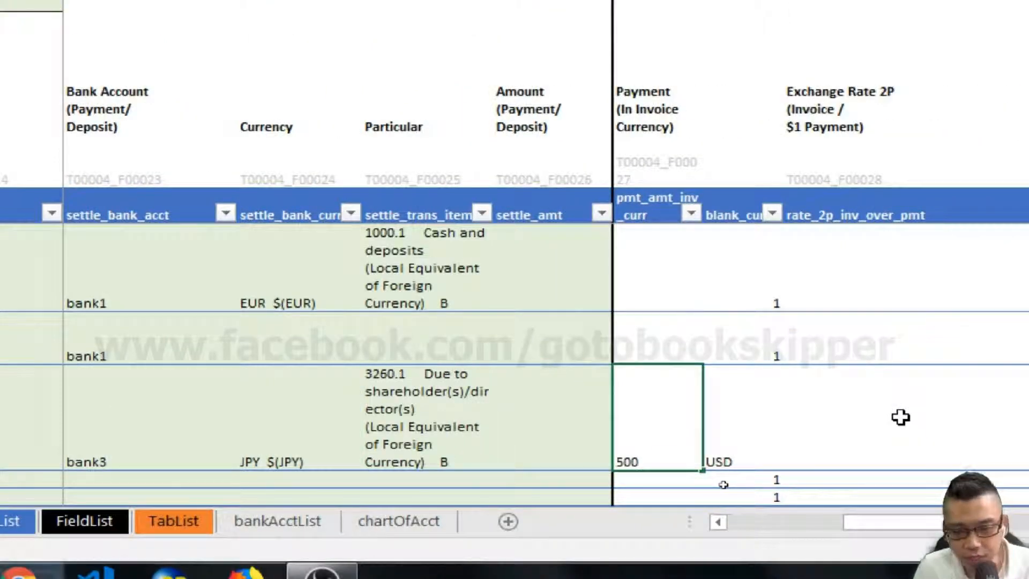
{"action": "key", "text": "Right"}
{"action": "key", "text": "Left"}
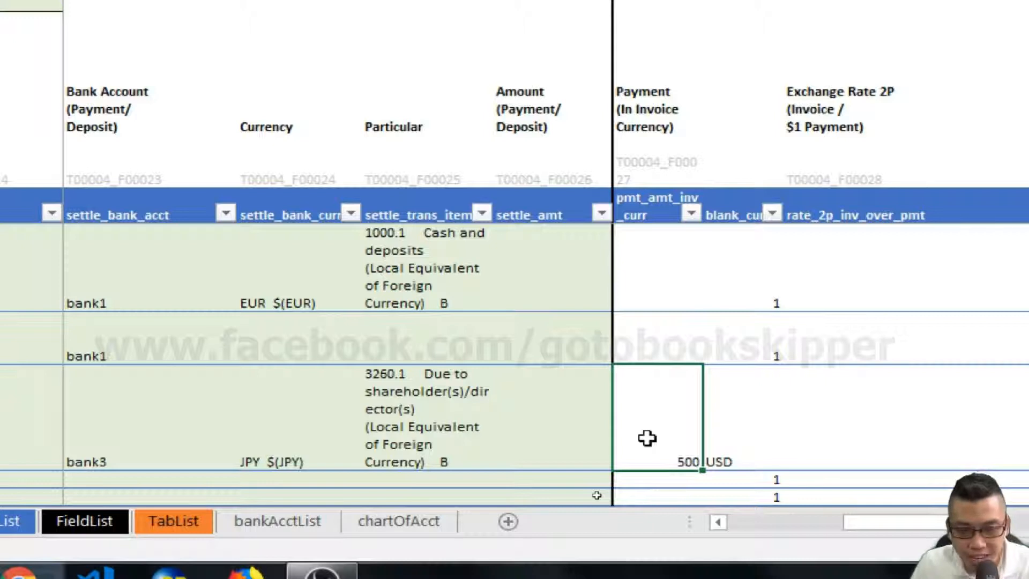
Enter 10000 as the settlement amount in the type P inv003 row.
{"action": "key", "text": "Left"}
{"action": "key", "text": "Right"}
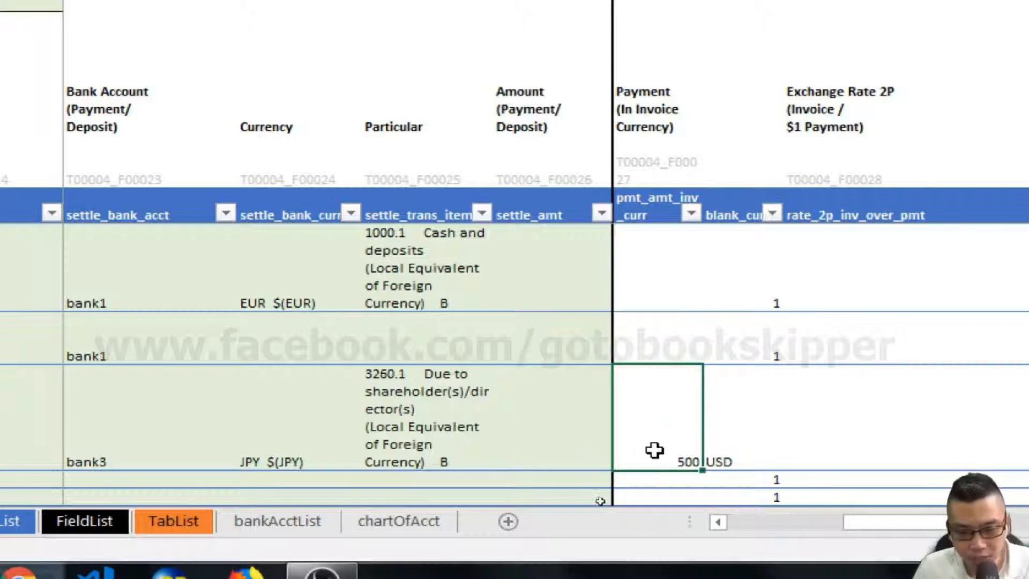
{"action": "key", "text": "Right"}
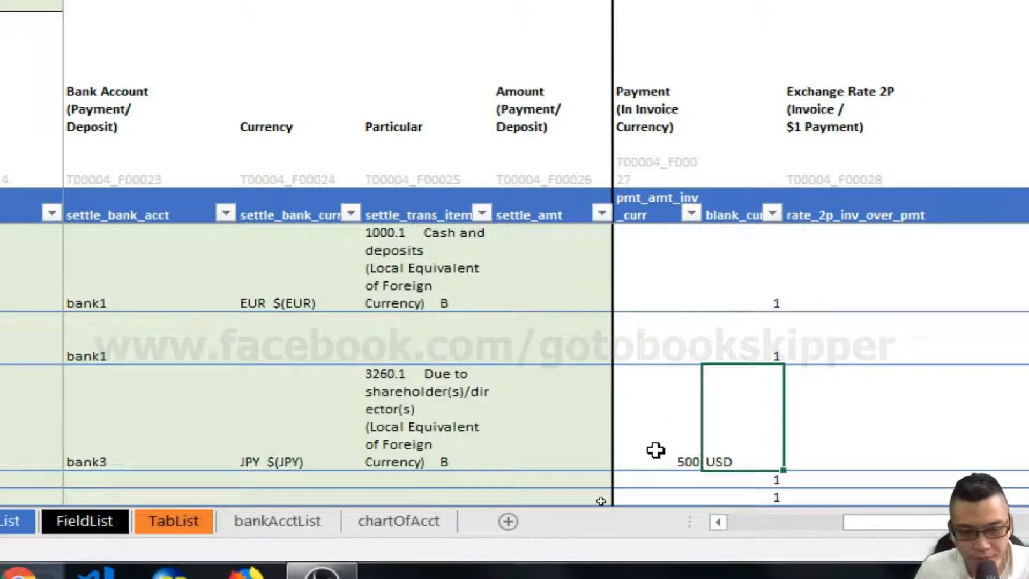
{"action": "key", "text": "Left"}
{"action": "key", "text": "Left"}
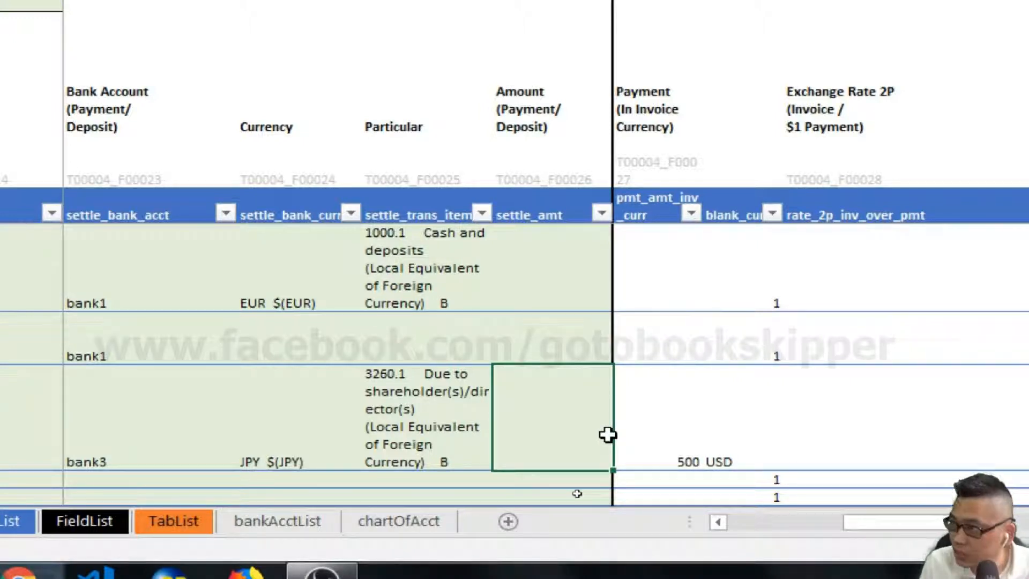
{"action": "type", "text": "10000"}
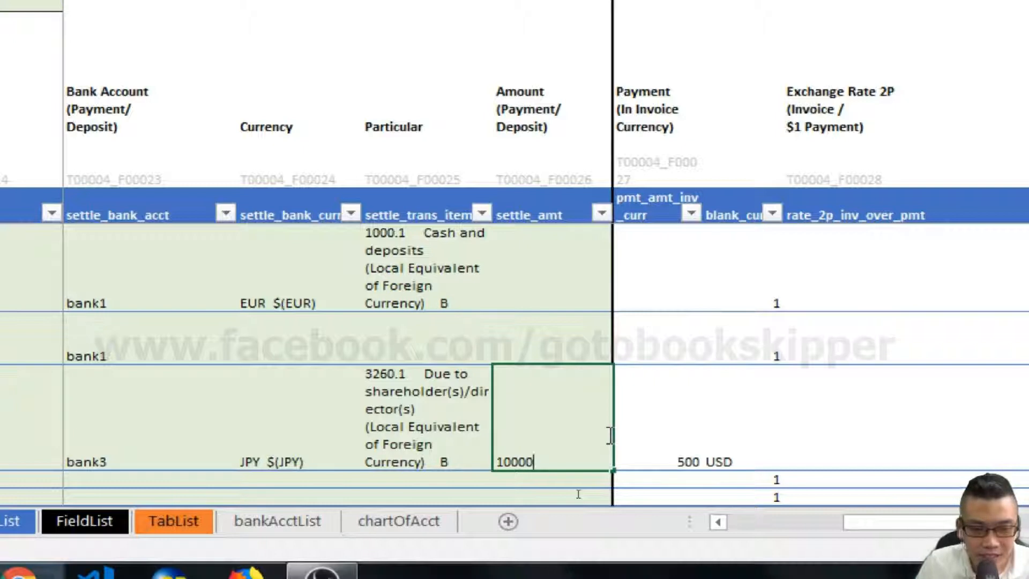
{"action": "key", "text": "Right"}
Compare the type P inv003 row's settlement currency and amount with its invoice payment, currency label and exchange rate cells.
{"action": "scroll", "coordinate": [901, 411], "scroll_direction": "right", "scroll_amount": 2}
{"action": "left_click", "coordinate": [547, 421]}
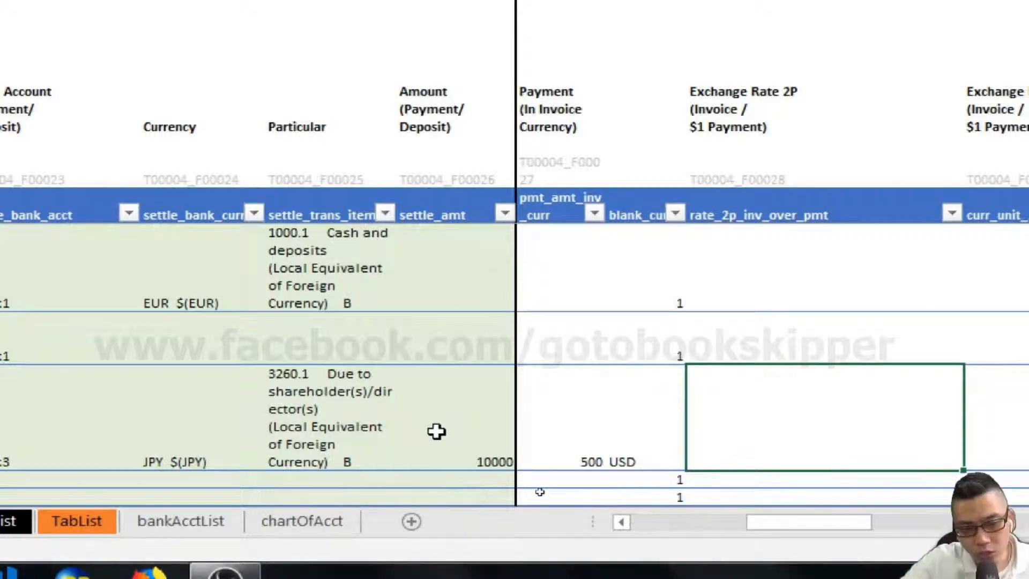
{"action": "left_click", "coordinate": [198, 434]}
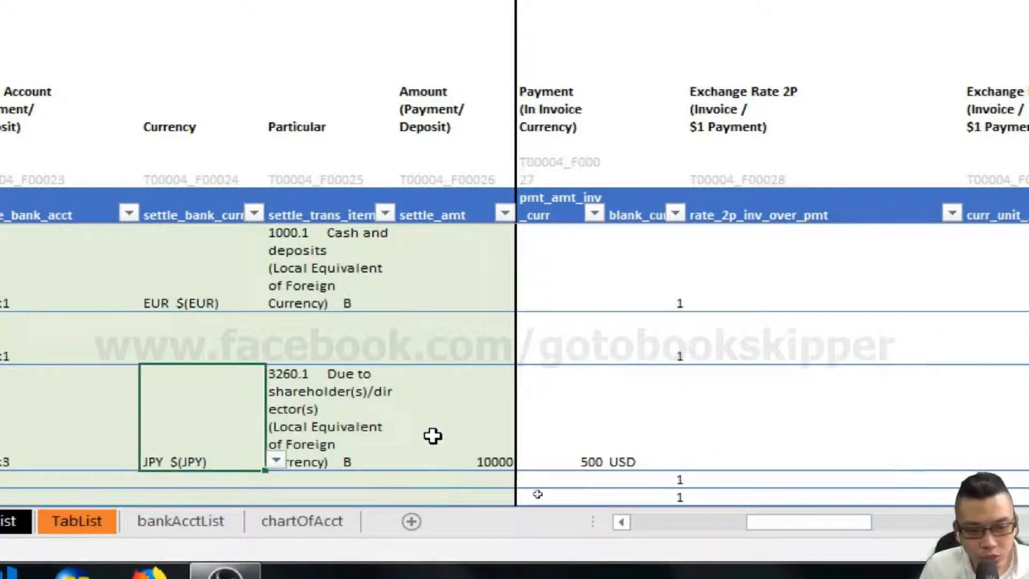
{"action": "left_click", "coordinate": [435, 435]}
{"action": "left_click", "coordinate": [614, 450]}
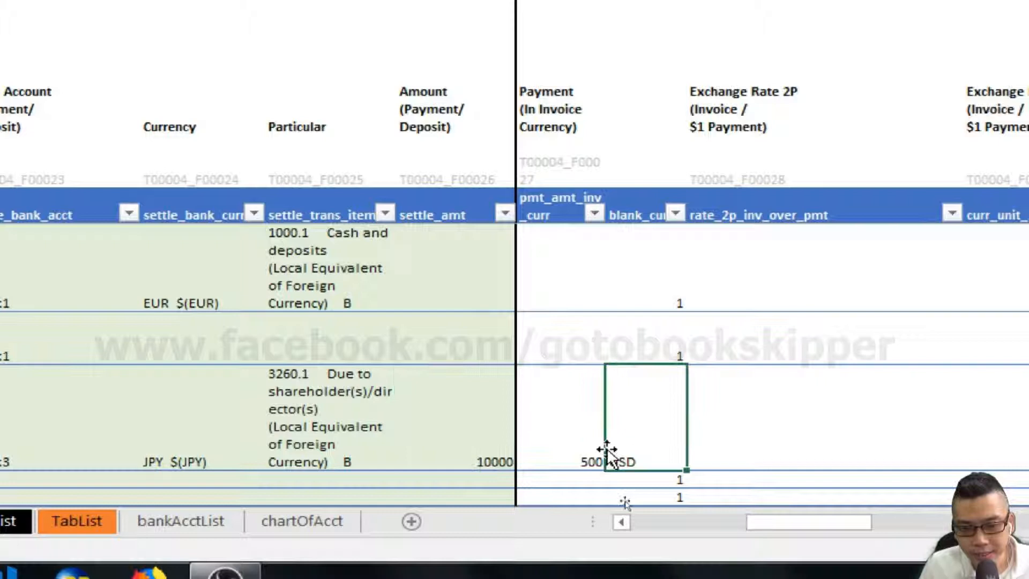
{"action": "left_click", "coordinate": [578, 449]}
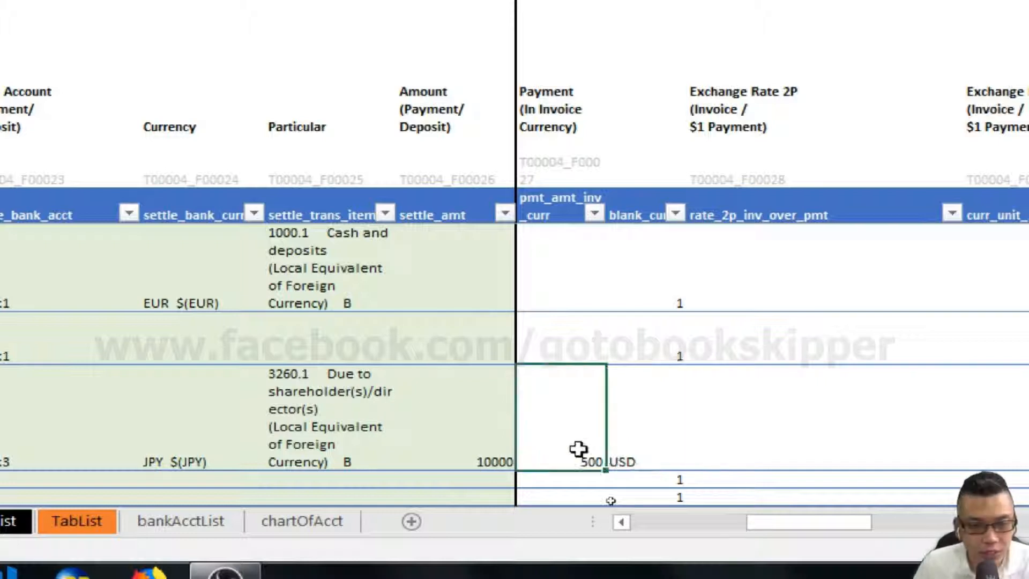
{"action": "left_click", "coordinate": [688, 442]}
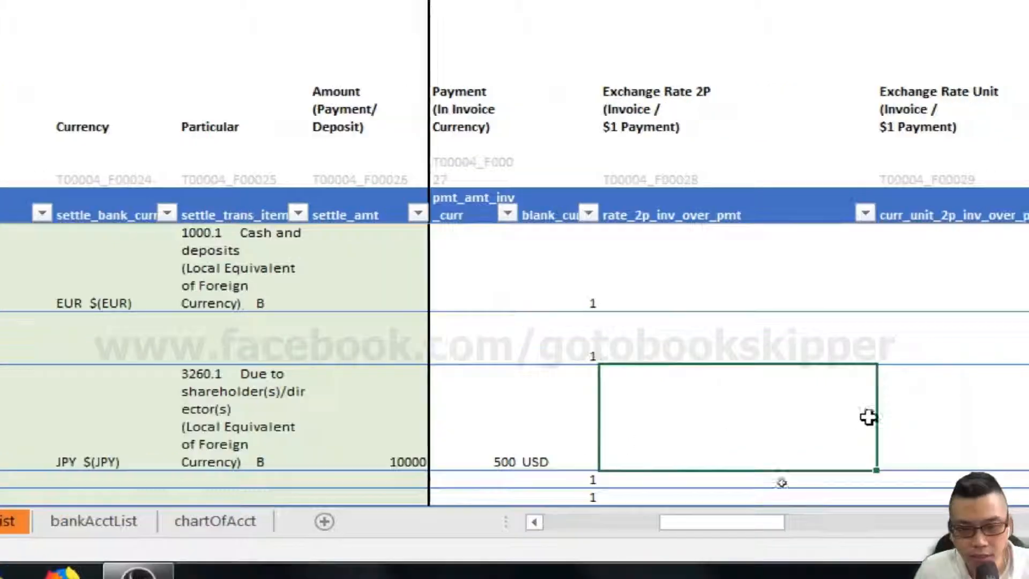
{"action": "left_click", "coordinate": [581, 299]}
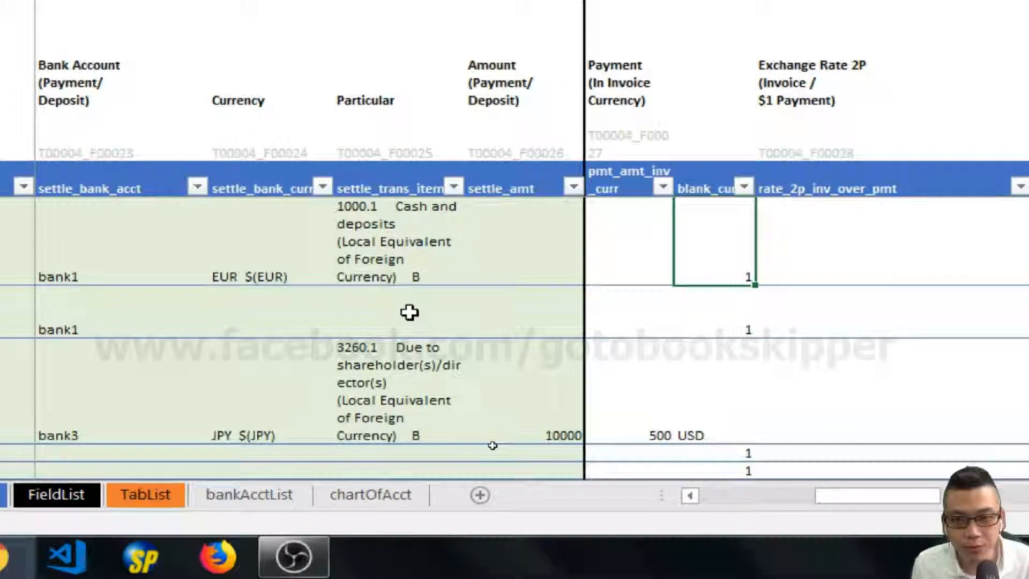
{"action": "left_click", "coordinate": [828, 242]}
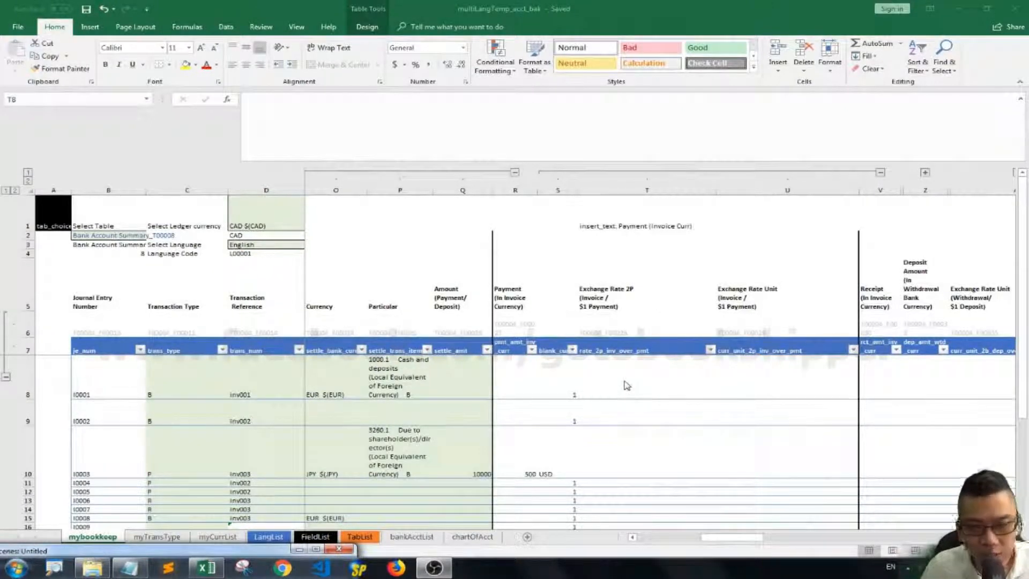
Copy the first blank_curr formula into the rate_2p_inv_over_pmt column.
{"action": "left_click", "coordinate": [625, 381]}
{"action": "key", "text": "Up"}
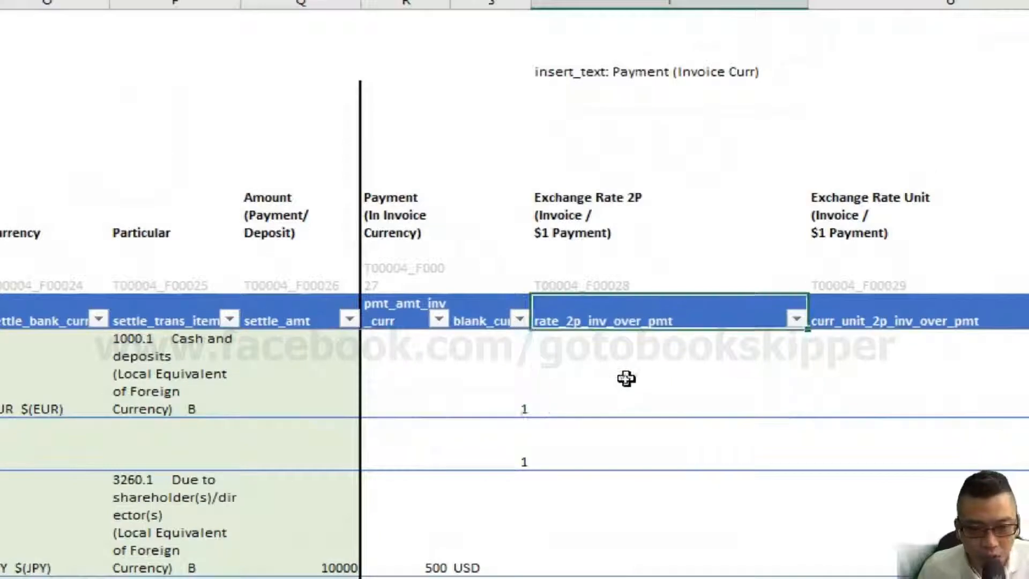
{"action": "left_click", "coordinate": [626, 370]}
{"action": "key", "text": "Left"}
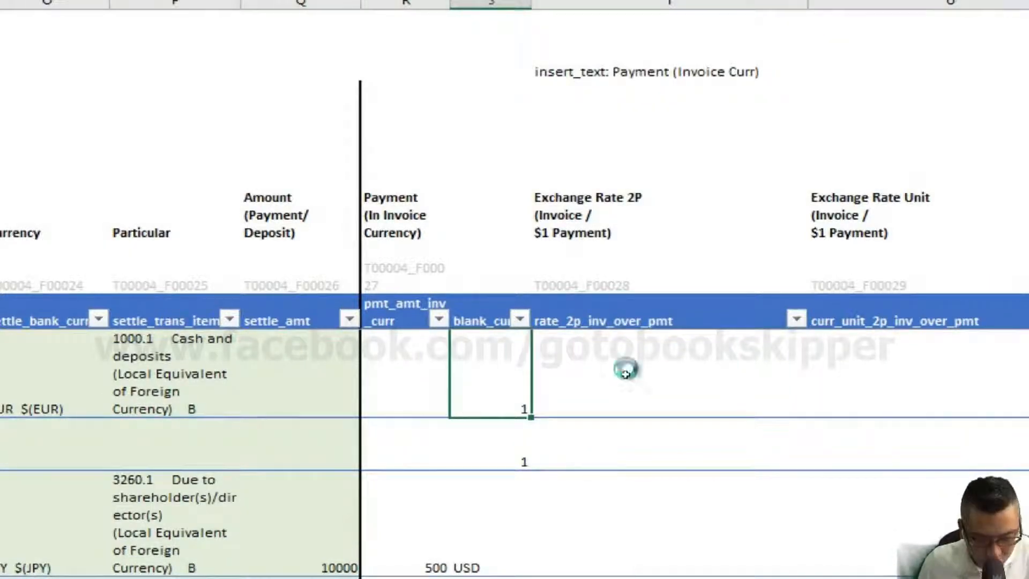
{"action": "key", "text": "ctrl+c"}
{"action": "key", "text": "Right"}
{"action": "key", "text": "ctrl+v"}
{"action": "key", "text": "Escape"}
{"action": "key", "text": "Left"}
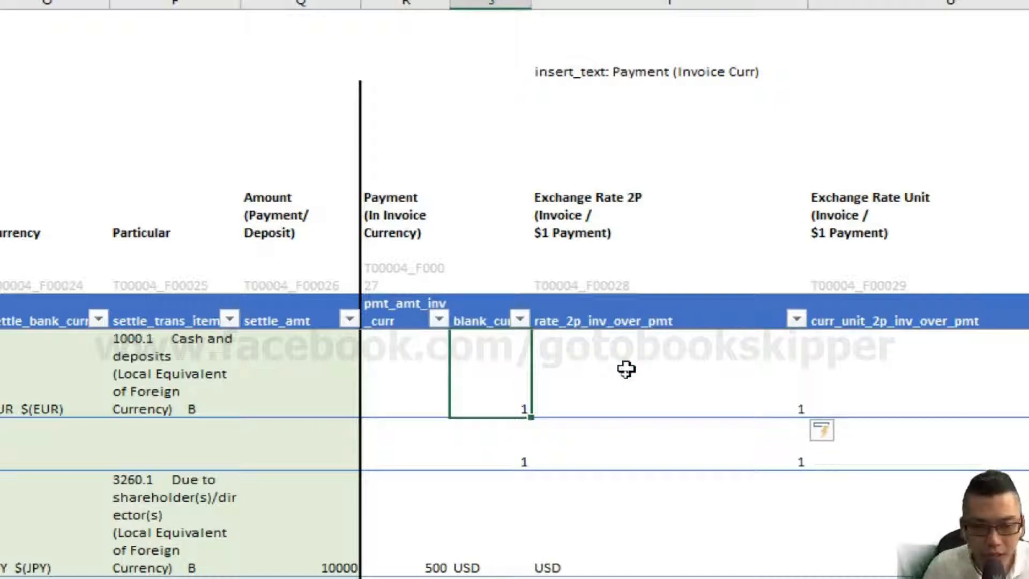
Replace the true result of the first rate_2p_inv_over_pmt formula with pmt_amt_inv_curr divided by settle_amt.
{"action": "key", "text": "Right"}
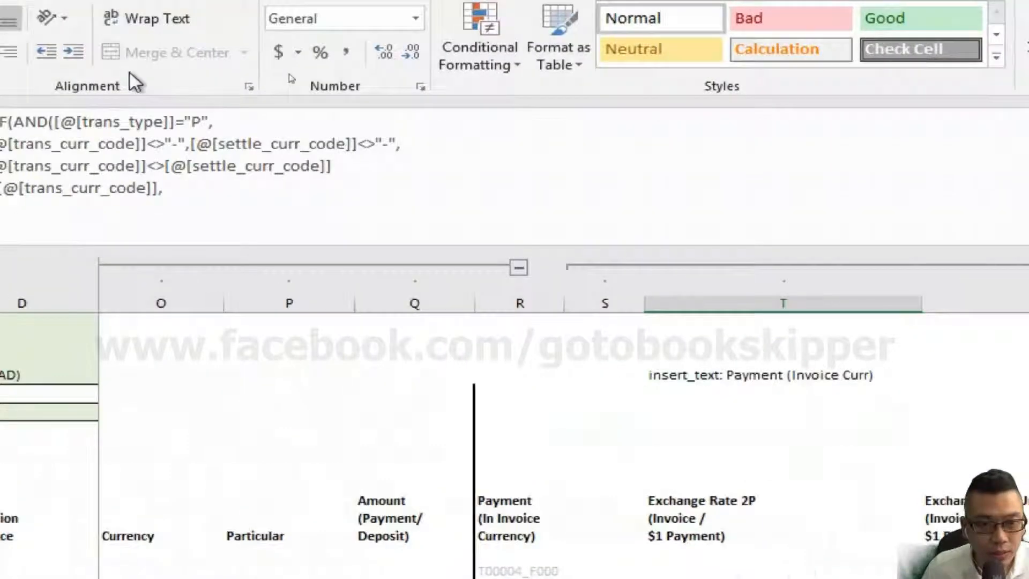
{"action": "left_click", "coordinate": [384, 191]}
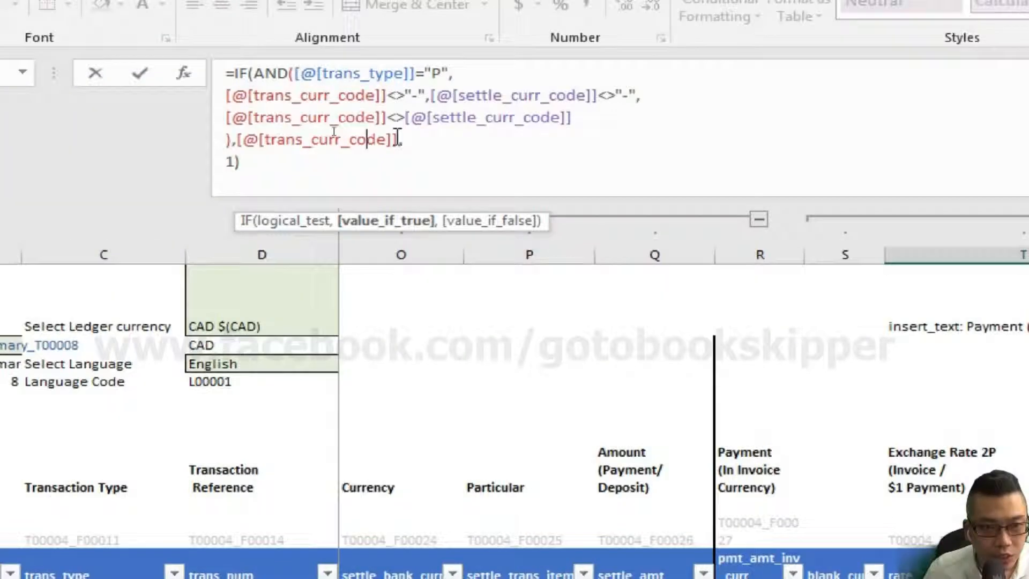
{"action": "left_click", "coordinate": [397, 138]}
{"action": "key", "text": "BackSpace"}
{"action": "key", "text": "BackSpace"}
{"action": "key", "text": "BackSpace"}
{"action": "key", "text": "BackSpace"}
{"action": "key", "text": "BackSpace"}
{"action": "key", "text": "BackSpace"}
{"action": "key", "text": "BackSpace"}
{"action": "key", "text": "BackSpace"}
{"action": "key", "text": "BackSpace"}
{"action": "key", "text": "BackSpace"}
{"action": "key", "text": "BackSpace"}
{"action": "key", "text": "BackSpace"}
{"action": "key", "text": "BackSpace"}
{"action": "key", "text": "BackSpace"}
{"action": "key", "text": "BackSpace"}
{"action": "key", "text": "BackSpace"}
{"action": "key", "text": "BackSpace"}
{"action": "key", "text": "BackSpace"}
{"action": "key", "text": "BackSpace"}
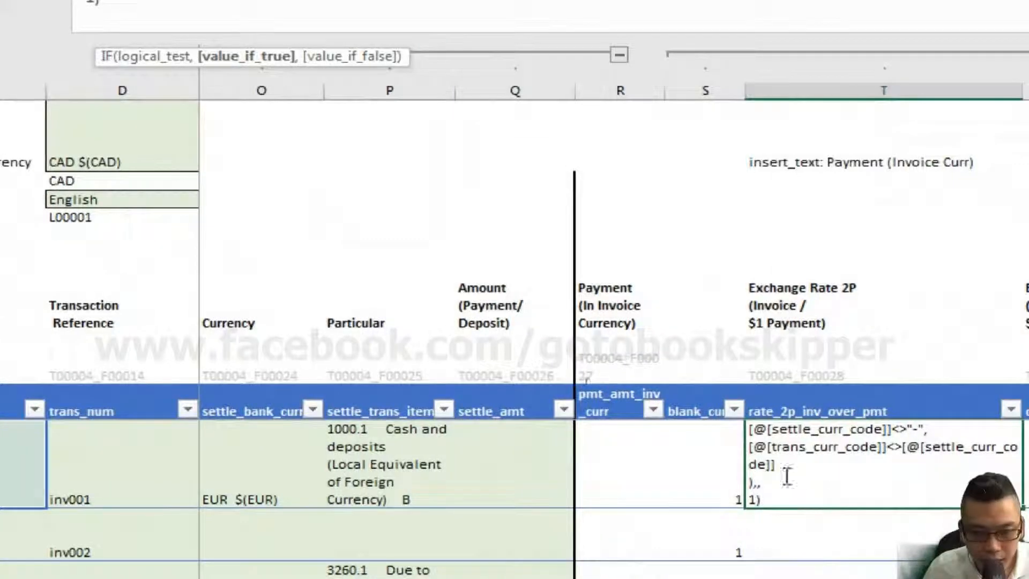
{"action": "left_click", "coordinate": [588, 462]}
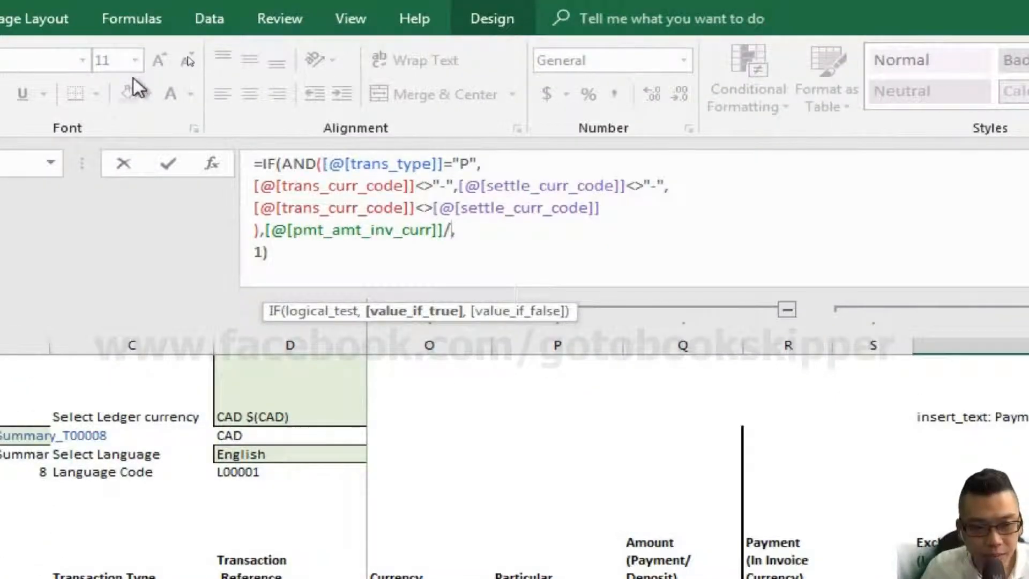
{"action": "type", "text": "/"}
{"action": "left_click", "coordinate": [686, 474]}
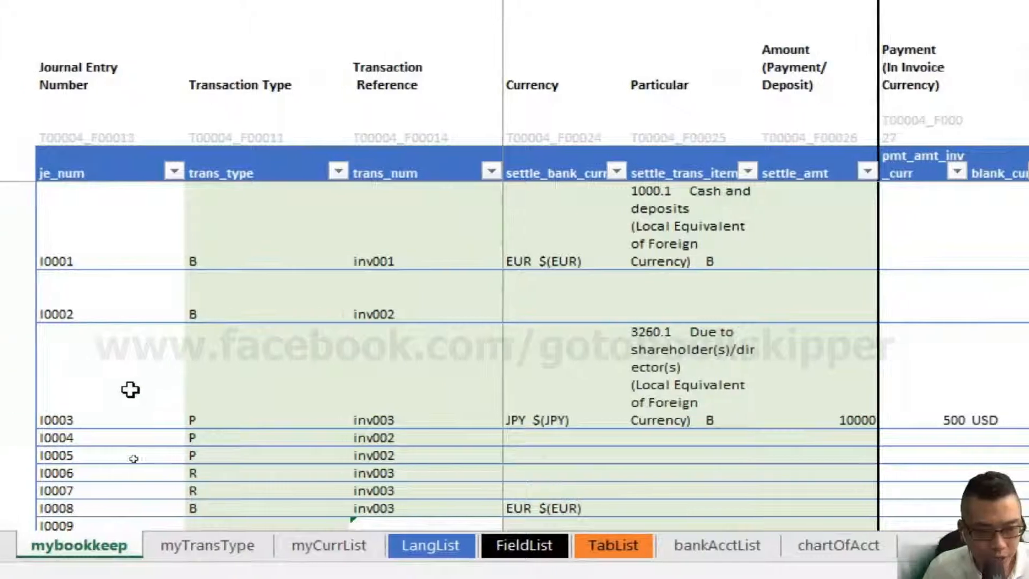
Examine the type P inv003 row from its transaction type and currency through the settlement amount and payment to the exchange rate.
{"action": "left_click", "coordinate": [221, 395]}
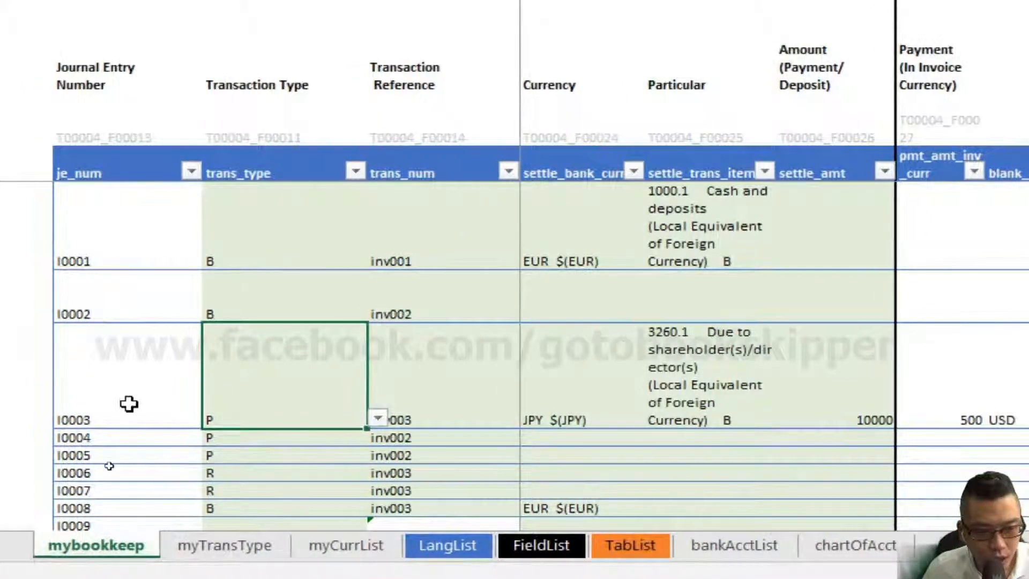
{"action": "left_click", "coordinate": [483, 402]}
{"action": "key", "text": "Right"}
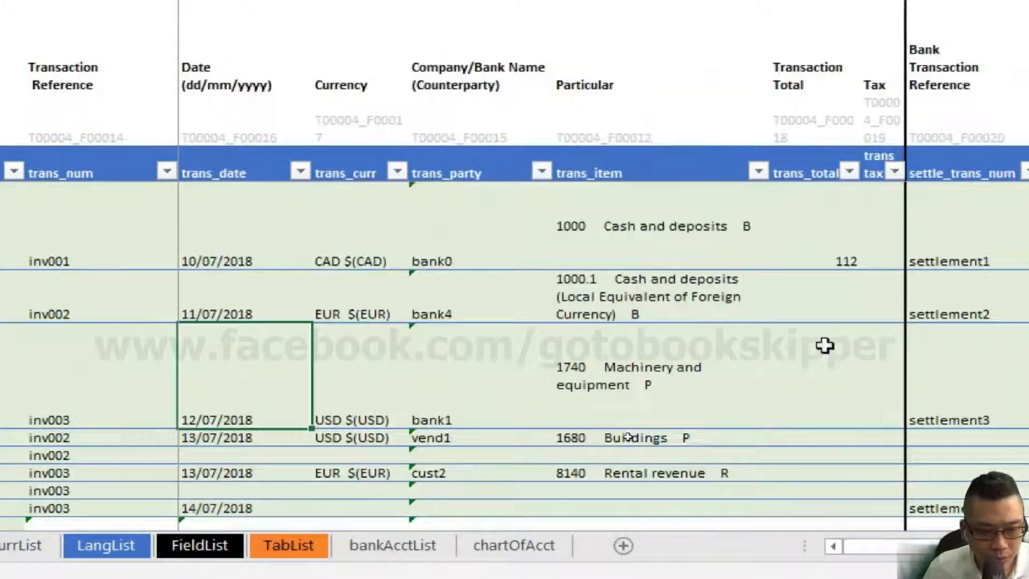
{"action": "key", "text": "Right"}
{"action": "key", "text": "Right"}
{"action": "key", "text": "Right"}
{"action": "key", "text": "Right"}
{"action": "key", "text": "Right"}
{"action": "key", "text": "Right"}
{"action": "key", "text": "Right"}
{"action": "key", "text": "Right"}
{"action": "key", "text": "Right"}
{"action": "key", "text": "Right"}
{"action": "key", "text": "Right"}
{"action": "key", "text": "Right"}
{"action": "key", "text": "Right"}
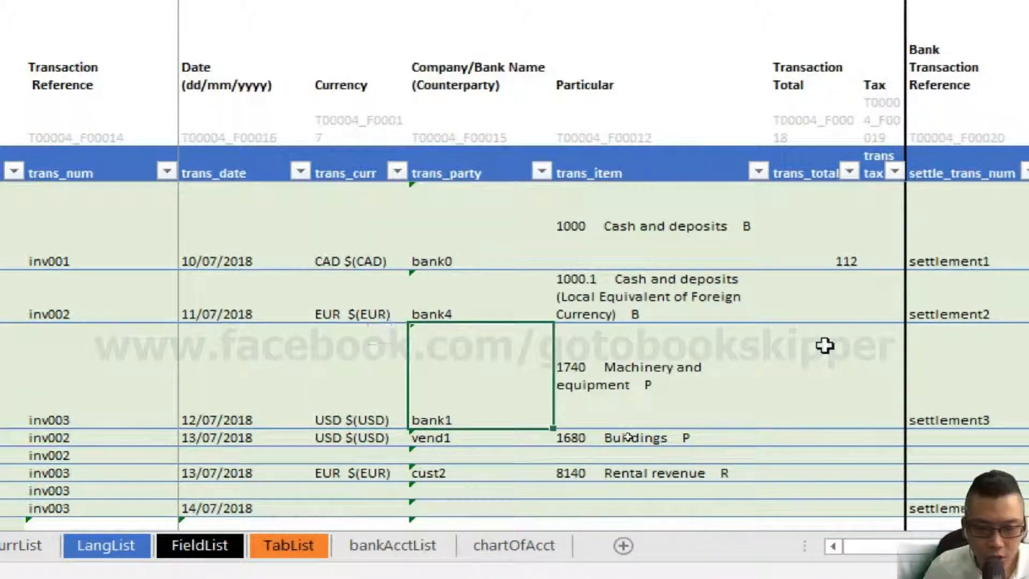
{"action": "key", "text": "Left"}
{"action": "key", "text": "Left"}
{"action": "key", "text": "Left"}
{"action": "key", "text": "Right"}
{"action": "key", "text": "Right"}
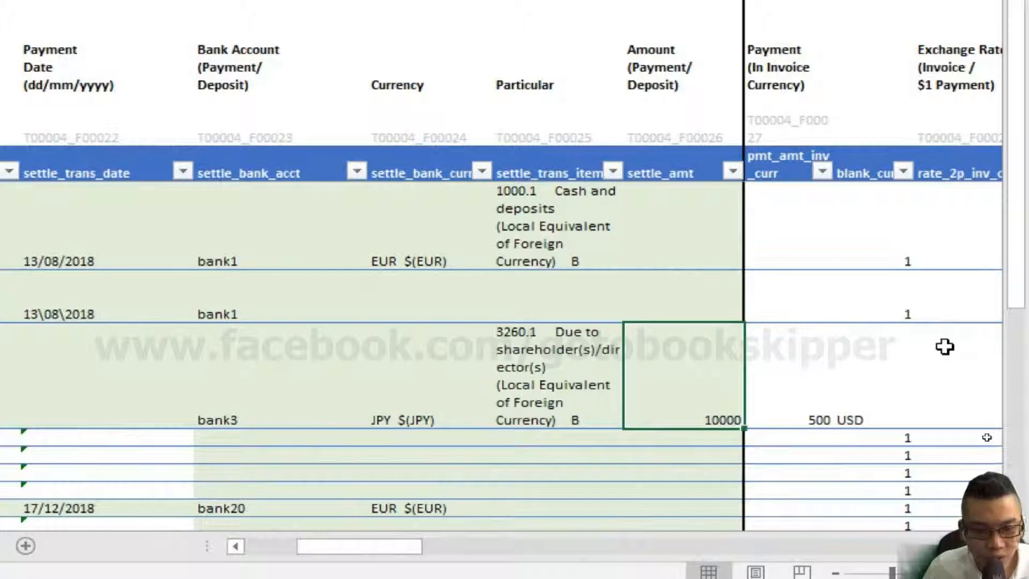
{"action": "key", "text": "Right"}
{"action": "key", "text": "Right"}
{"action": "key", "text": "Right"}
Set the type P inv003 row's payment in invoice currency to 9000 and check its exchange rate cell.
{"action": "key", "text": "Left"}
{"action": "key", "text": "Left"}
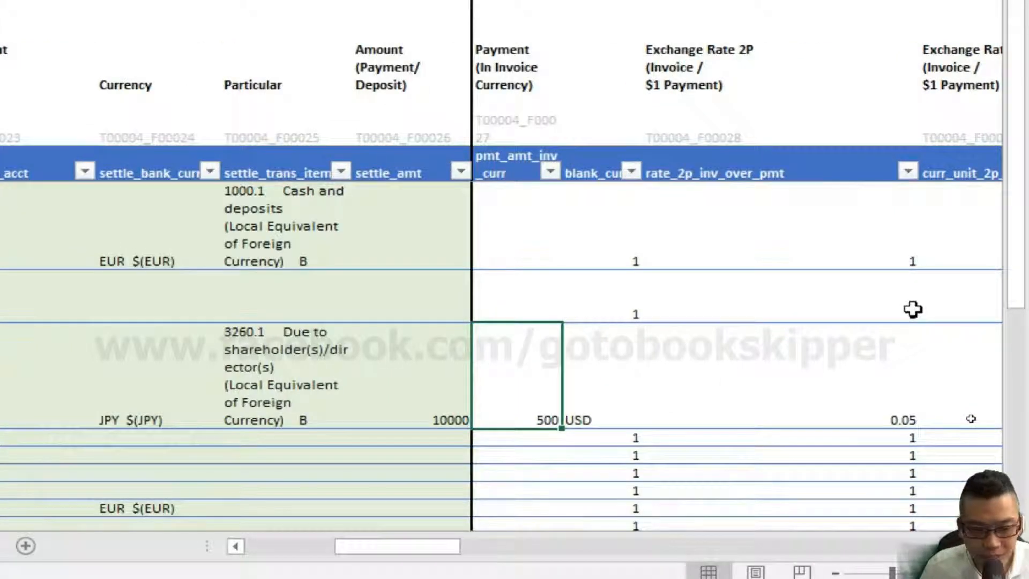
{"action": "key", "text": "F2"}
{"action": "key", "text": "BackSpace"}
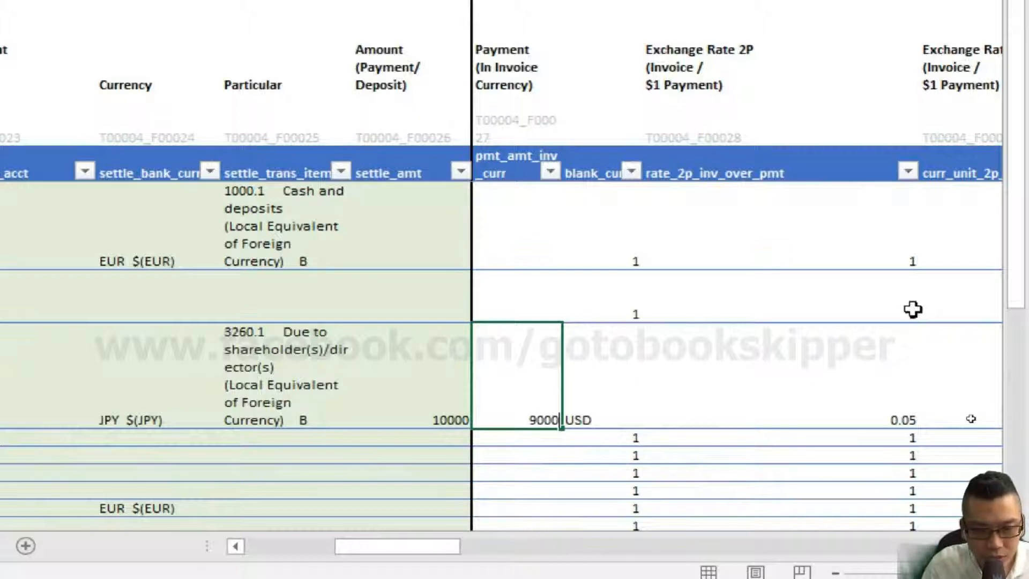
{"action": "key", "text": "Right"}
{"action": "key", "text": "Right"}
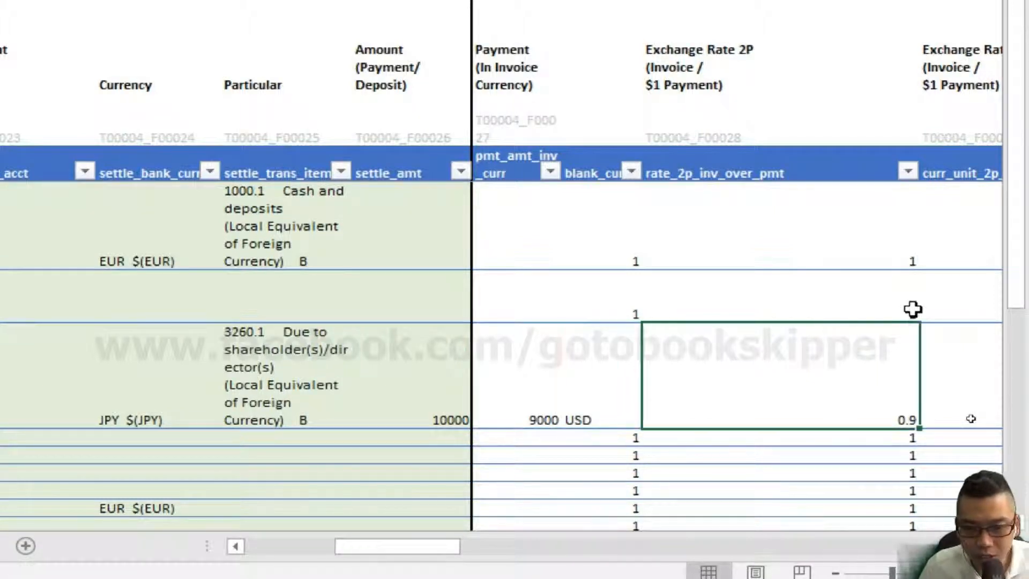
Set the type P inv003 row's payment in invoice currency back to 500.
{"action": "key", "text": "Left"}
{"action": "key", "text": "Left"}
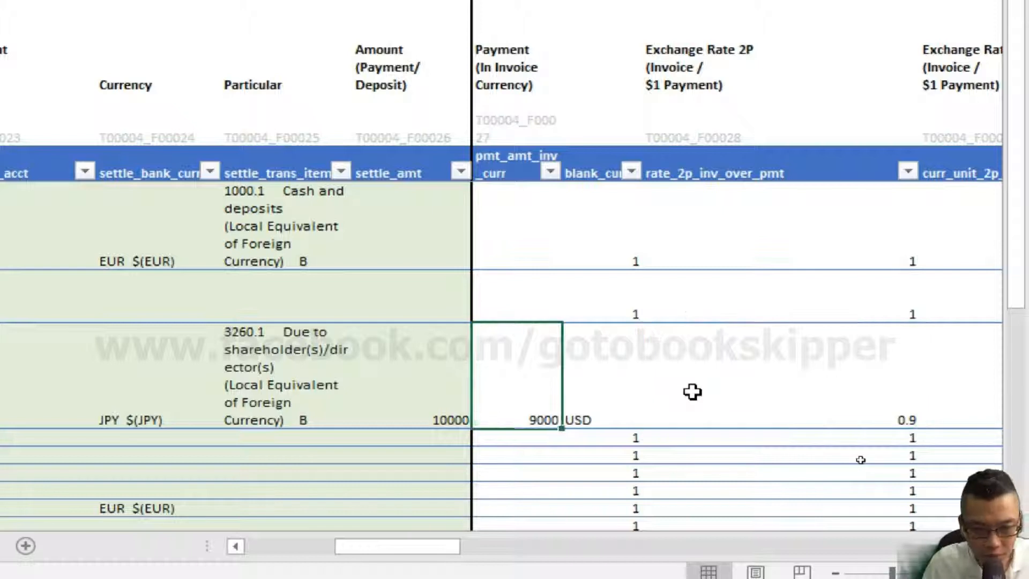
{"action": "type", "text": "500"}
{"action": "key", "text": "ctrl+Return"}
{"action": "key", "text": "Right"}
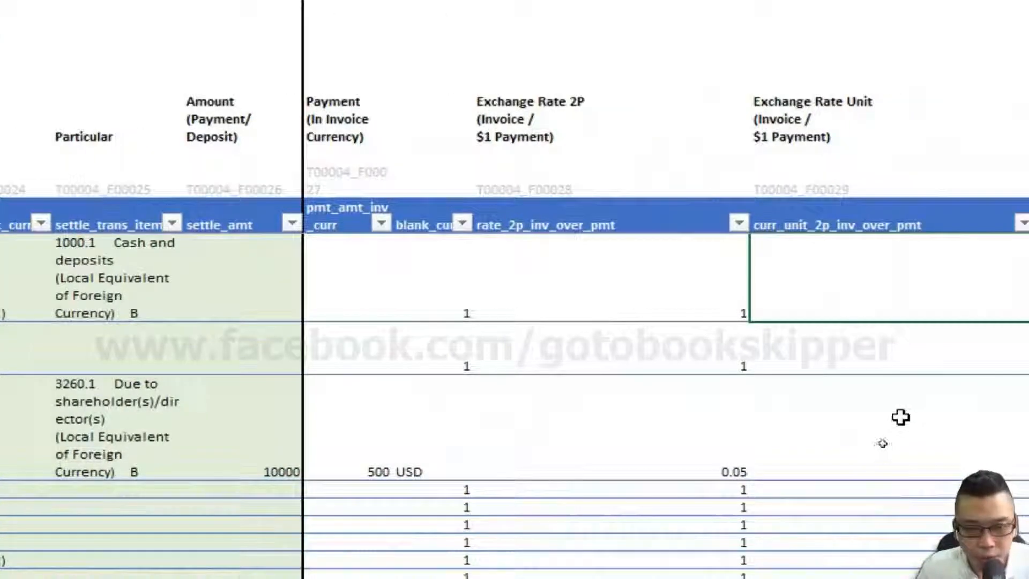
Copy the first rate_2p_inv_over_pmt formula into the curr_unit_2p_inv_over_pmt column.
{"action": "key", "text": "Up"}
{"action": "key", "text": "Down"}
{"action": "key", "text": "Left"}
{"action": "key", "text": "ctrl+c"}
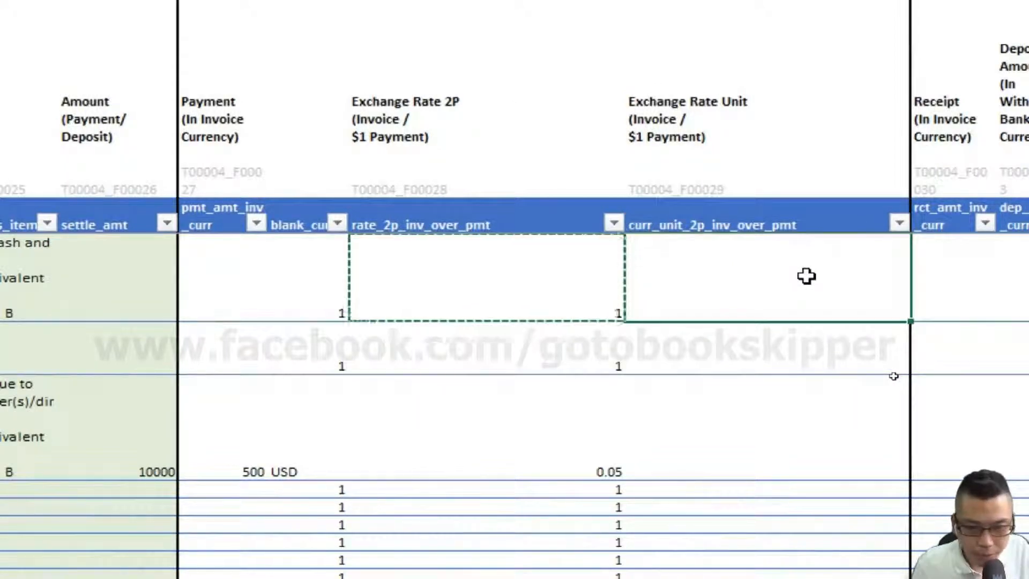
{"action": "key", "text": "Right"}
{"action": "key", "text": "ctrl+v"}
{"action": "key", "text": "Left"}
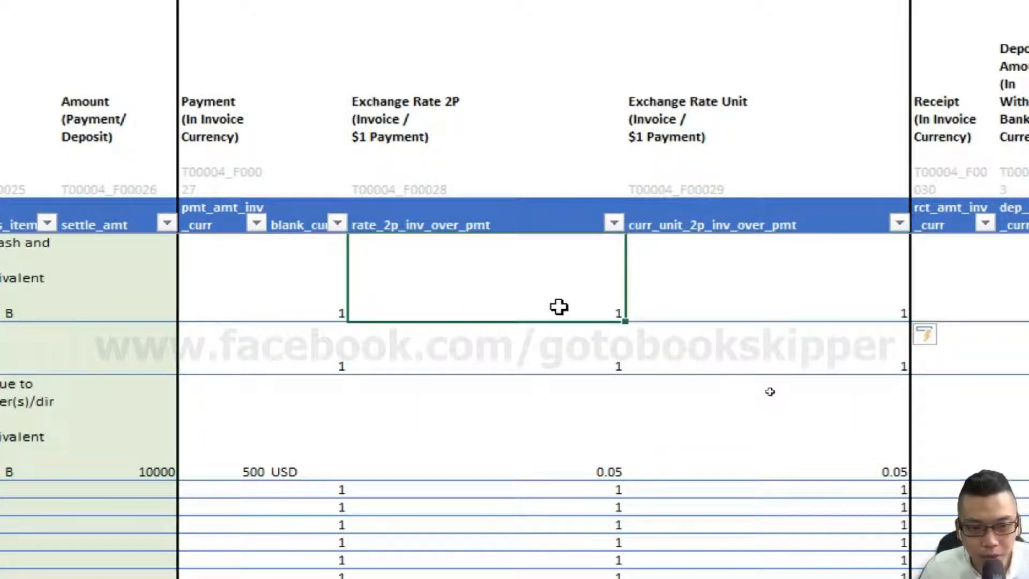
In the first curr_unit_2p_inv_over_pmt formula, replace pmt_amt_inv_curr with trans_curr_code in the true result.
{"action": "key", "text": "Right"}
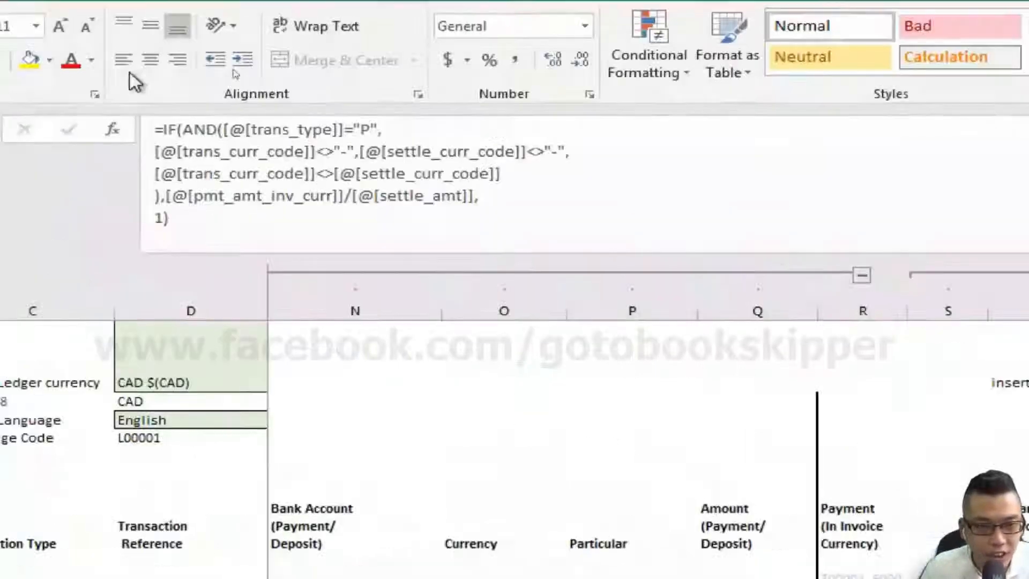
{"action": "left_click", "coordinate": [166, 195]}
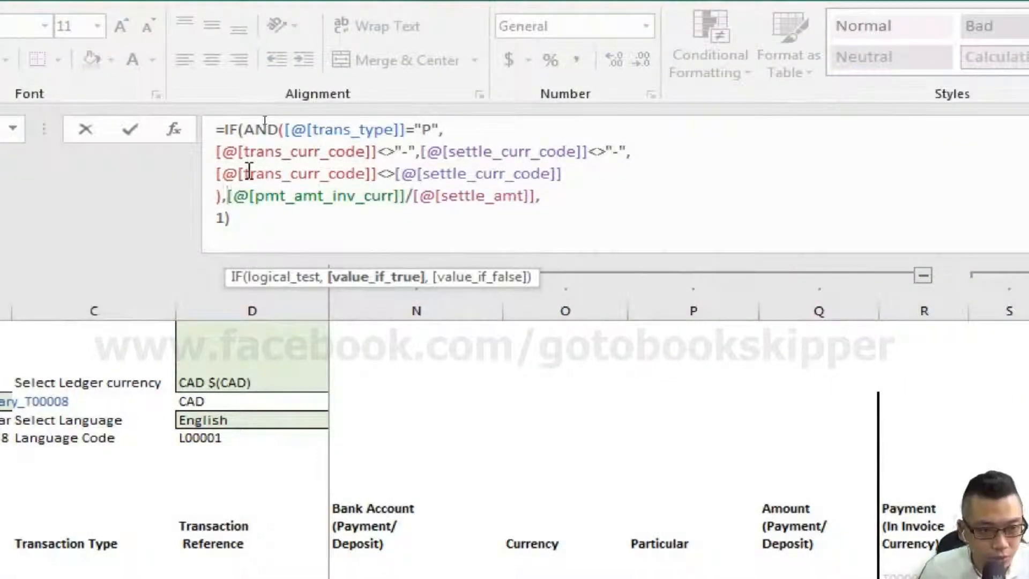
{"action": "key", "text": "shift+End"}
{"action": "key", "text": "shift+Left"}
{"action": "key", "text": "Left"}
{"action": "key", "text": "Right"}
{"action": "key", "text": "Right"}
{"action": "key", "text": "Right"}
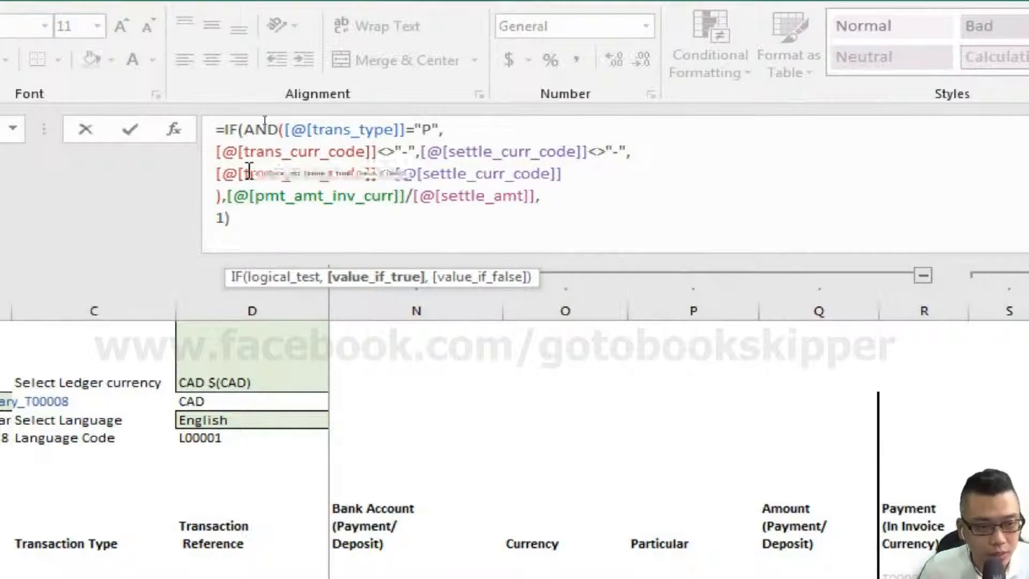
{"action": "key", "text": "shift+Right"}
{"action": "key", "text": "shift+Right"}
{"action": "key", "text": "shift+Right"}
{"action": "key", "text": "shift+Right"}
{"action": "key", "text": "shift+Right"}
{"action": "key", "text": "shift+Right"}
{"action": "key", "text": "shift+Right"}
{"action": "key", "text": "shift+Right"}
{"action": "key", "text": "shift+Right"}
{"action": "key", "text": "shift+Right"}
{"action": "key", "text": "shift+Right"}
{"action": "key", "text": "shift+Right"}
{"action": "key", "text": "shift+Right"}
{"action": "key", "text": "shift+Left"}
{"action": "type", "text": "trans_"}
{"action": "key", "text": "Right"}
{"action": "key", "text": "Right"}
{"action": "key", "text": "Right"}
{"action": "key", "text": "Right"}
{"action": "type", "text": "_code"}
{"action": "key", "text": "Tab"}
Add a 1 after the slash in the formula's true result and change settle_amt to settle_curr_code.
{"action": "key", "text": "ctrl+Left"}
{"action": "key", "text": "Left"}
{"action": "key", "text": "Left"}
{"action": "key", "text": "Left"}
{"action": "key", "text": "Right"}
{"action": "type", "text": "1"}
{"action": "key", "text": "Right"}
{"action": "key", "text": "Right"}
{"action": "key", "text": "Right"}
{"action": "key", "text": "Right"}
{"action": "key", "text": "Right"}
{"action": "key", "text": "Right"}
{"action": "key", "text": "Right"}
{"action": "key", "text": "Right"}
{"action": "key", "text": "Right"}
{"action": "key", "text": "Right"}
{"action": "key", "text": "Delete"}
{"action": "key", "text": "Delete"}
{"action": "key", "text": "Delete"}
{"action": "type", "text": "curr"}
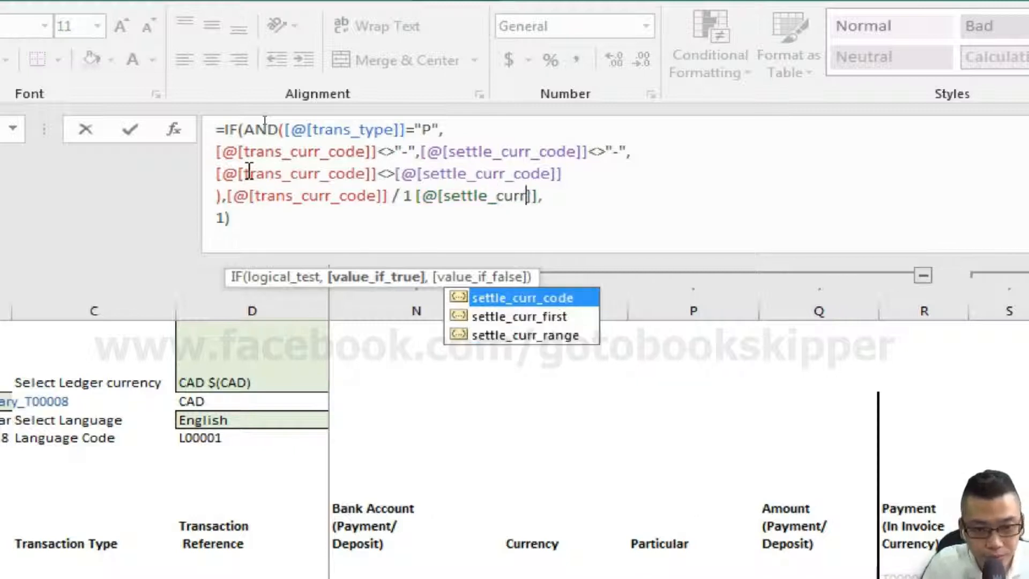
{"action": "key", "text": "Tab"}
Join trans_curr_code, the quoted text " / 1" and settle_curr_code with ampersands and commit the currency unit formula.
{"action": "key", "text": "ctrl+Left"}
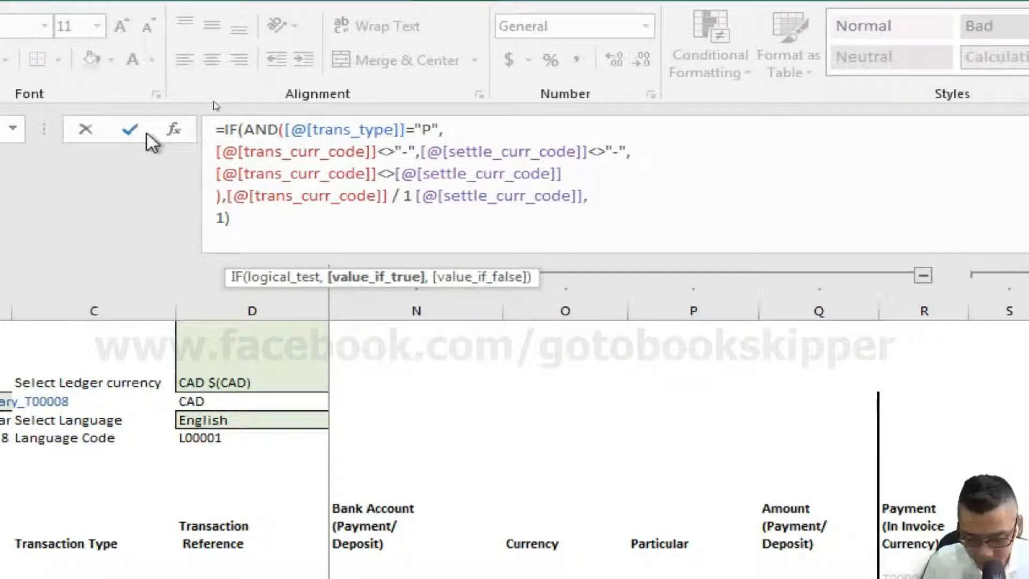
{"action": "type", "text": "\""}
{"action": "type", "text": "\"&"}
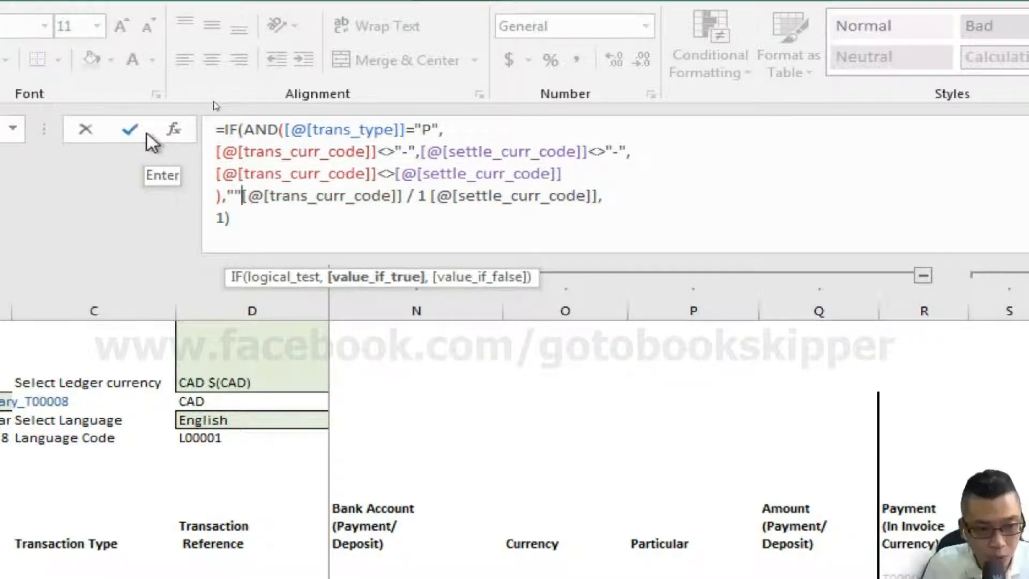
{"action": "key", "text": "ctrl+Right"}
{"action": "type", "text": "&"}
{"action": "type", "text": "\"\""}
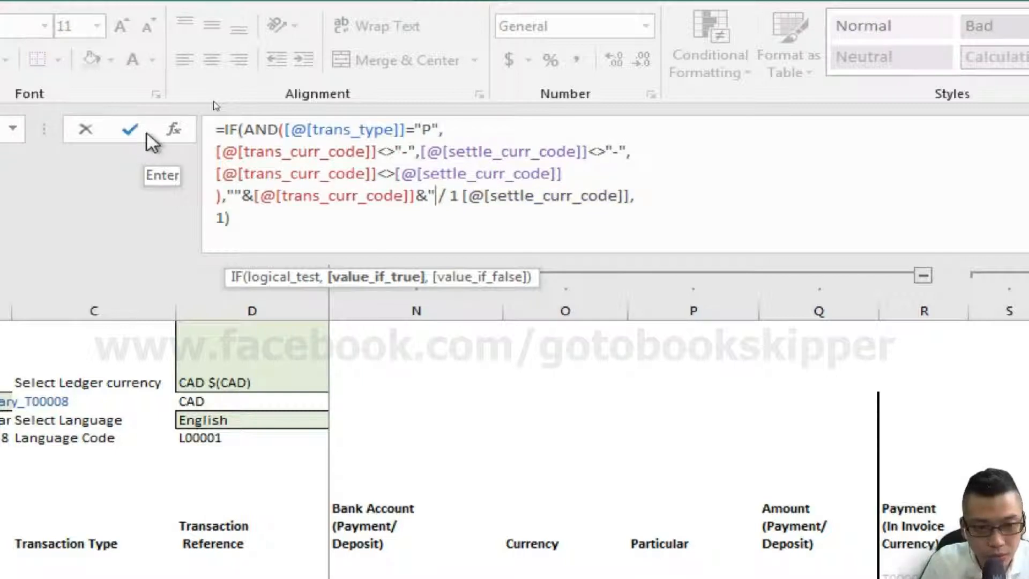
{"action": "type", "text": "&\""}
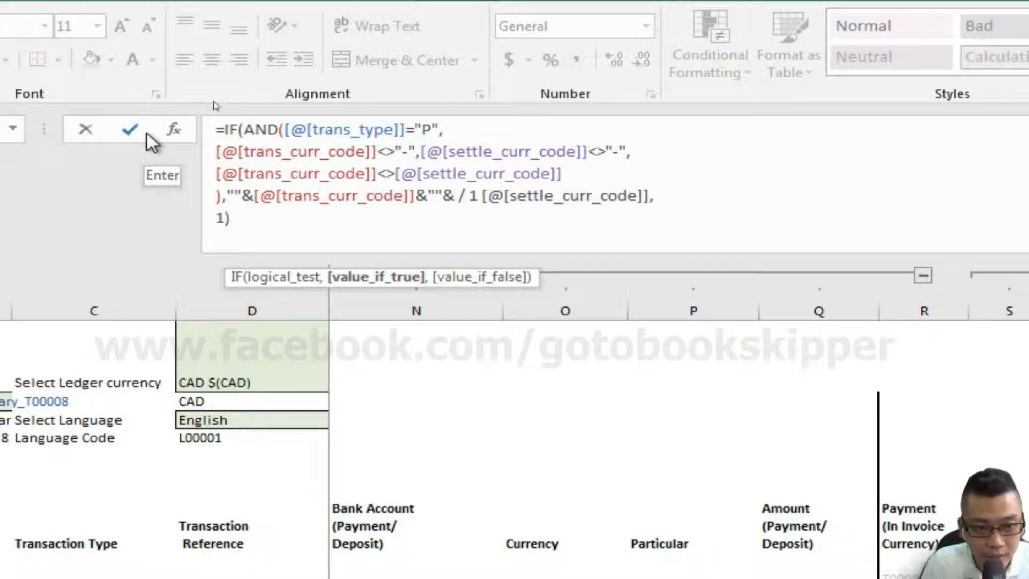
{"action": "key", "text": "Right"}
{"action": "key", "text": "Right"}
{"action": "key", "text": "Right"}
{"action": "key", "text": "Right"}
{"action": "type", "text": "\"&"}
{"action": "left_click", "coordinate": [147, 134]}
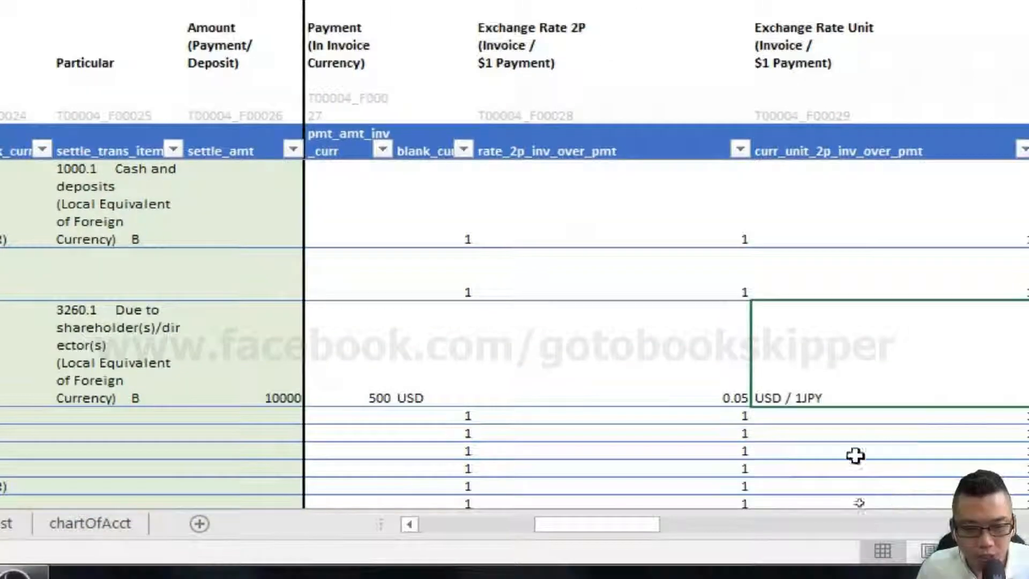
Compare the type P inv003 row's settlement amount and invoice payment with its exchange rate and rate unit.
{"action": "key", "text": "Left"}
{"action": "key", "text": "Left"}
{"action": "key", "text": "Left"}
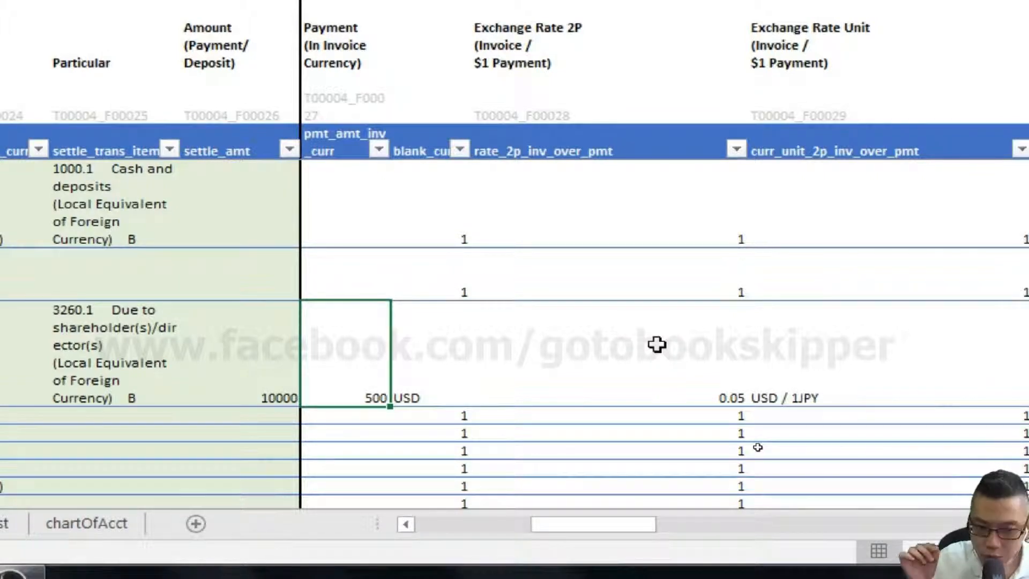
{"action": "key", "text": "Left"}
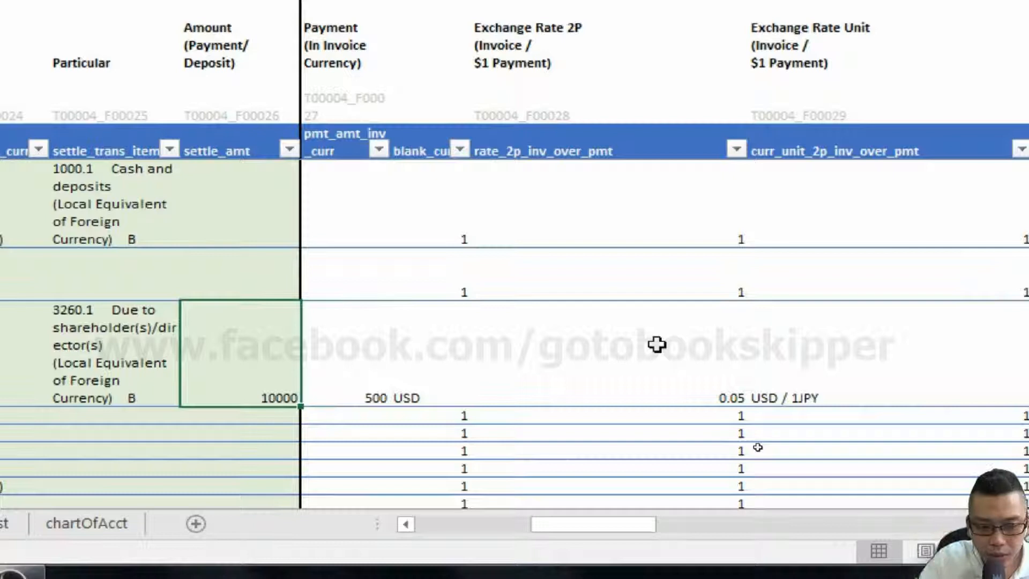
{"action": "key", "text": "Right"}
{"action": "key", "text": "Right"}
{"action": "key", "text": "Right"}
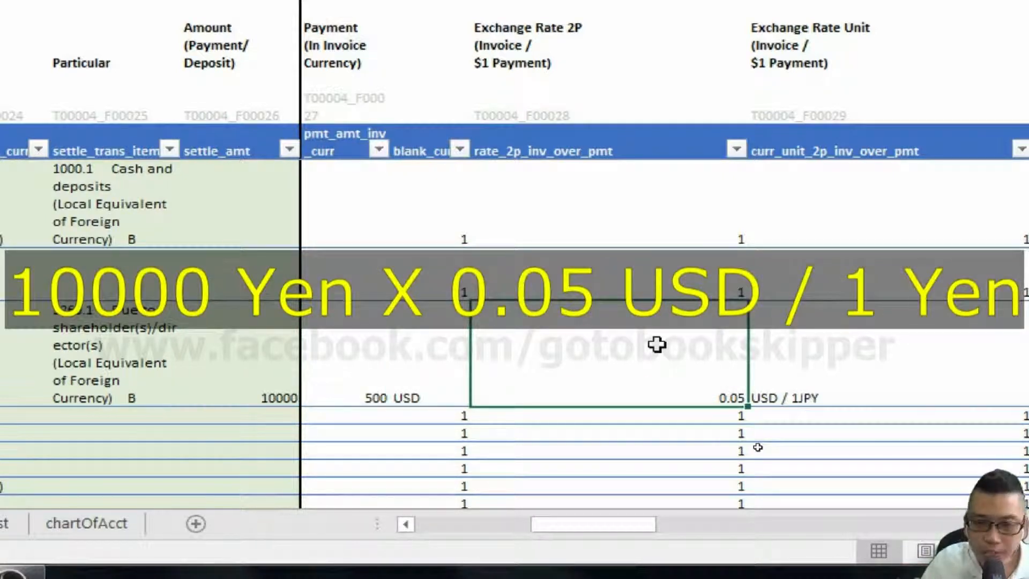